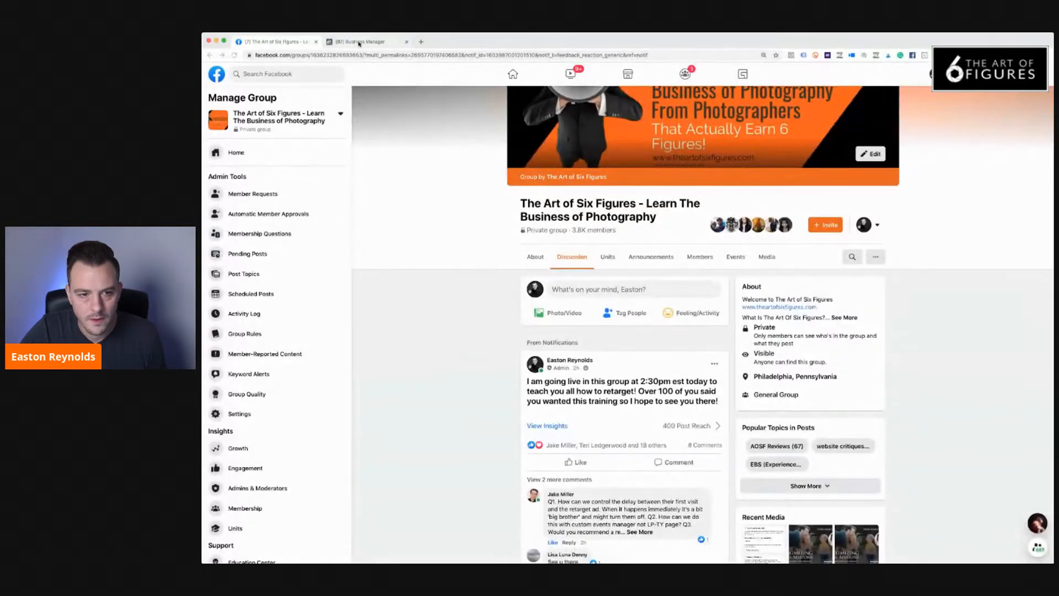
Step: Switch to the Business Manager page already open in the browser
left_click(359, 43)
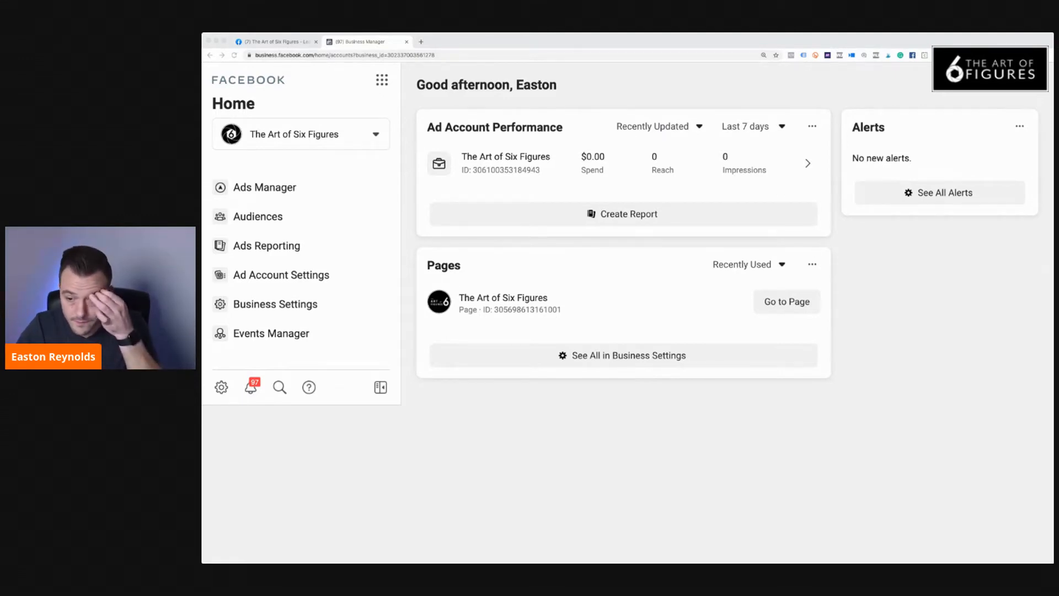
left_click(205, 43)
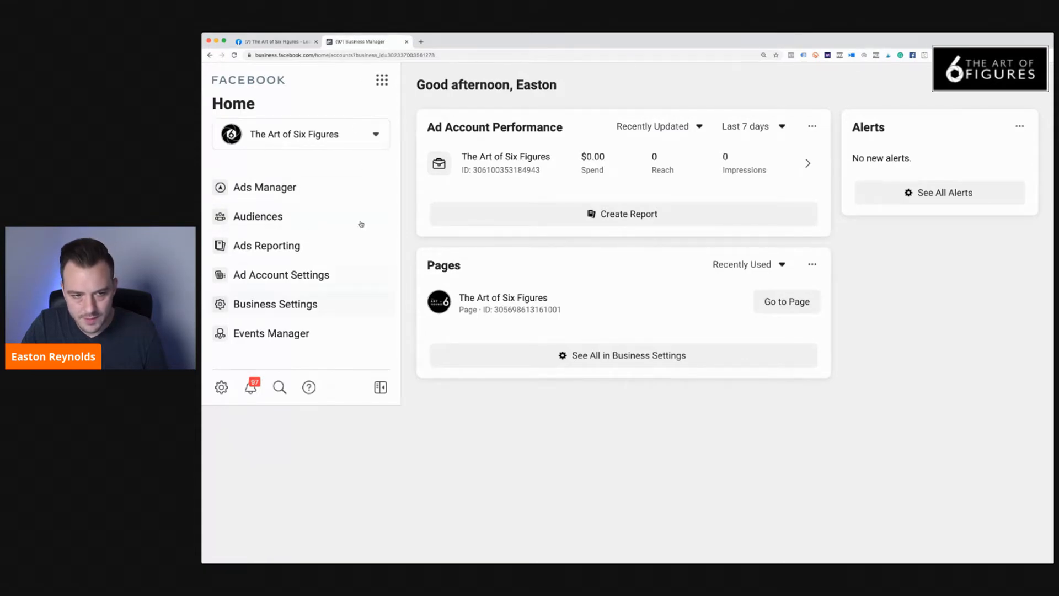
left_click(382, 80)
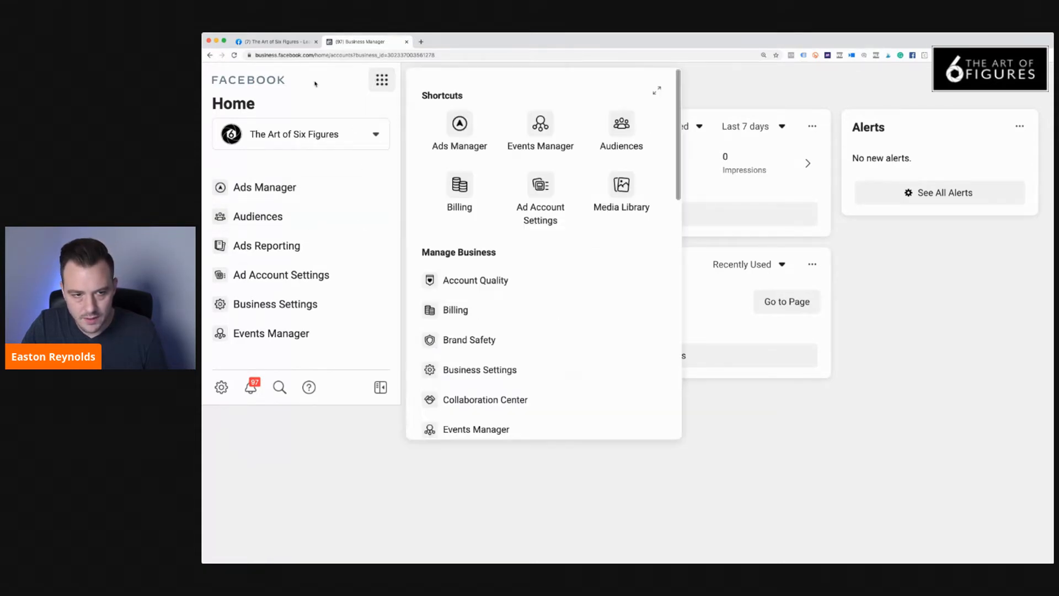
left_click(382, 82)
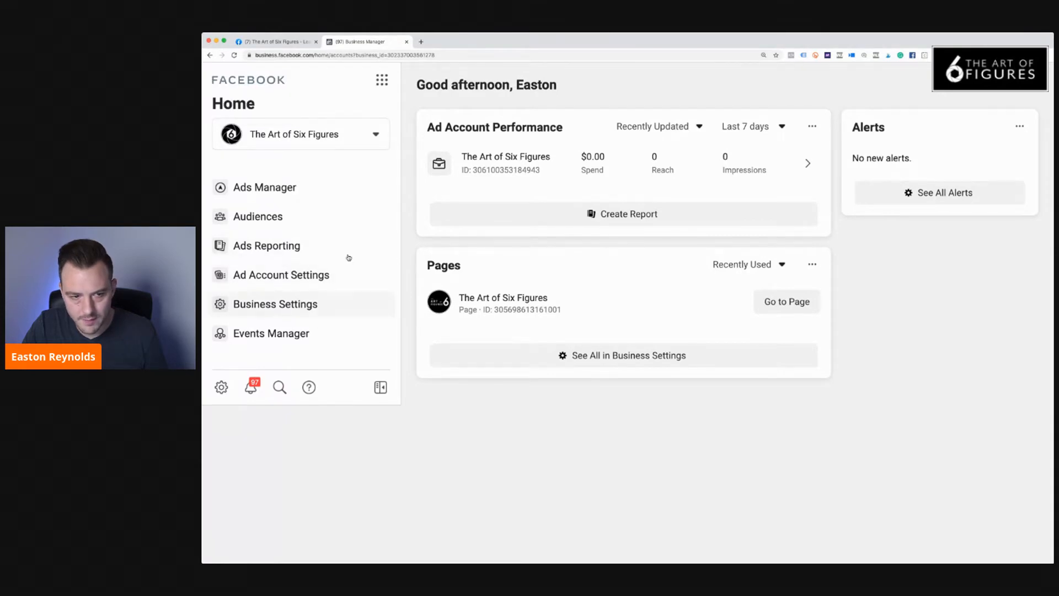
left_click(382, 80)
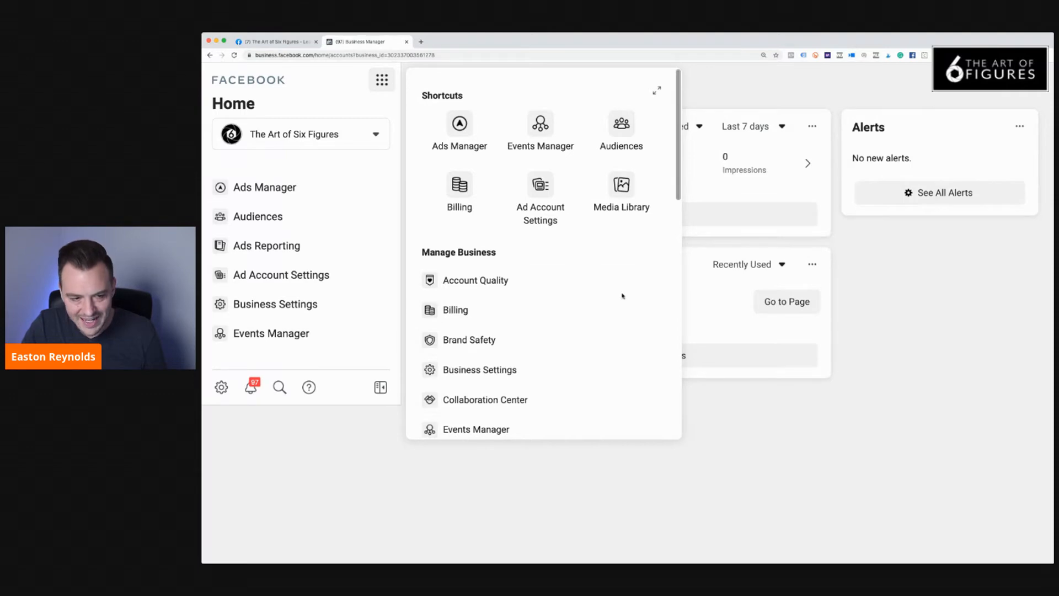
scroll(559, 282, "down", 1)
scroll(559, 282, "down", 5)
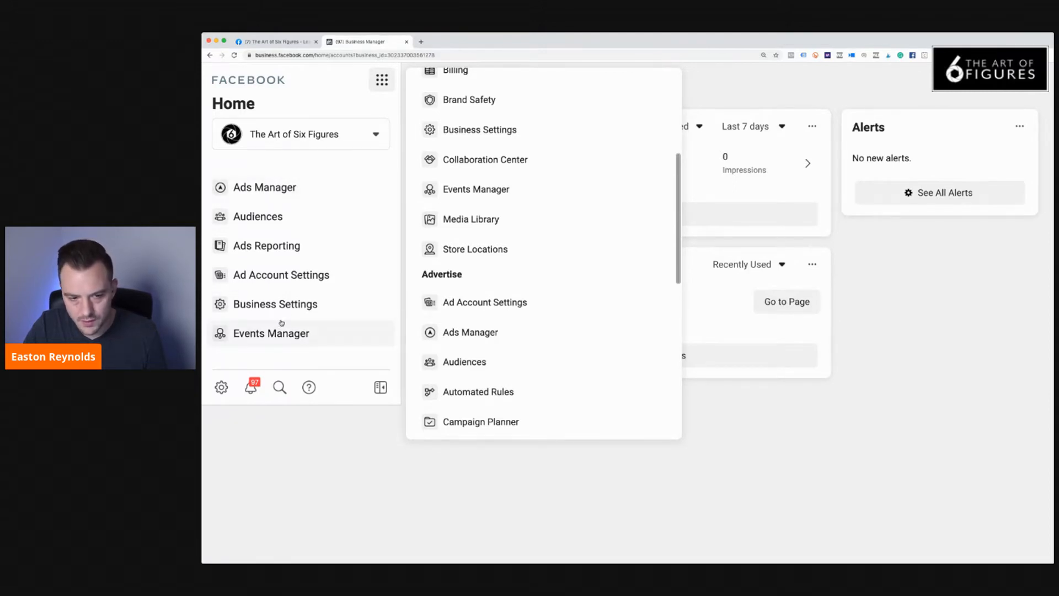
left_click(345, 161)
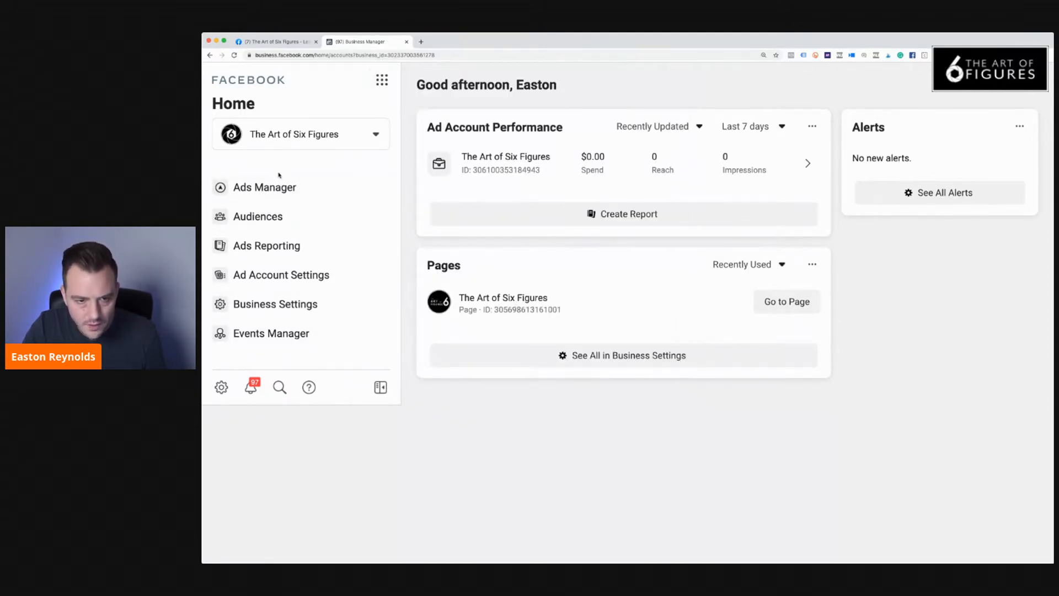
Step: Open the audience list for The Art of Six Figures and start creating a custom audience
left_click(271, 223)
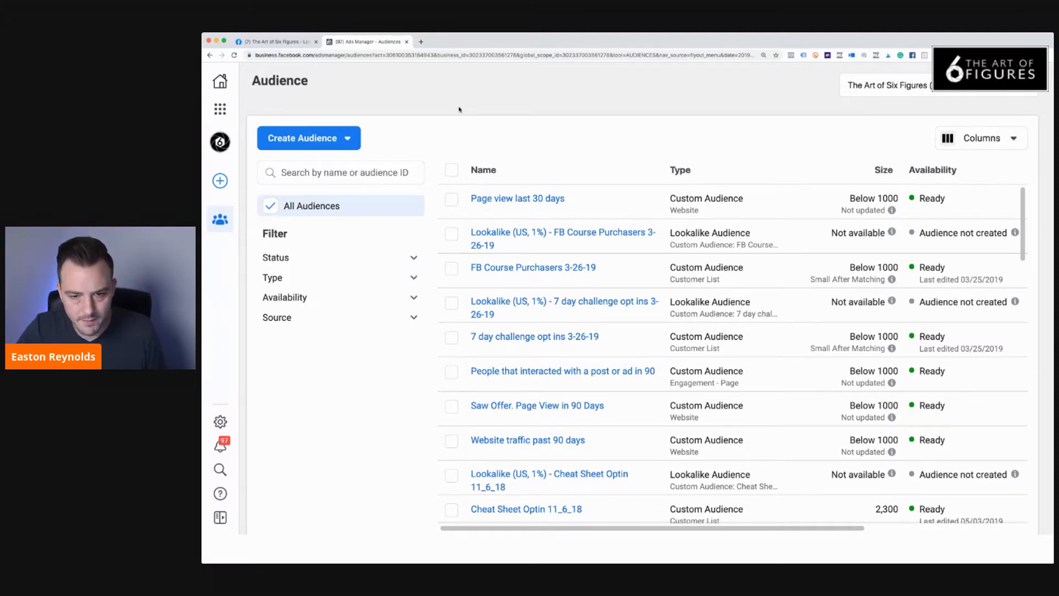
key("super+Tab")
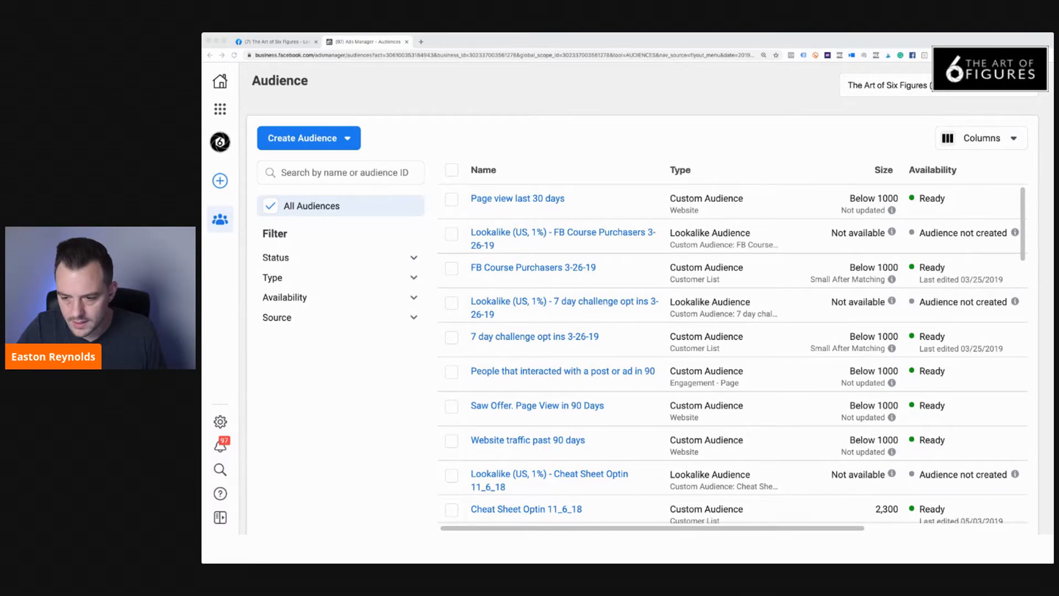
left_click(207, 85)
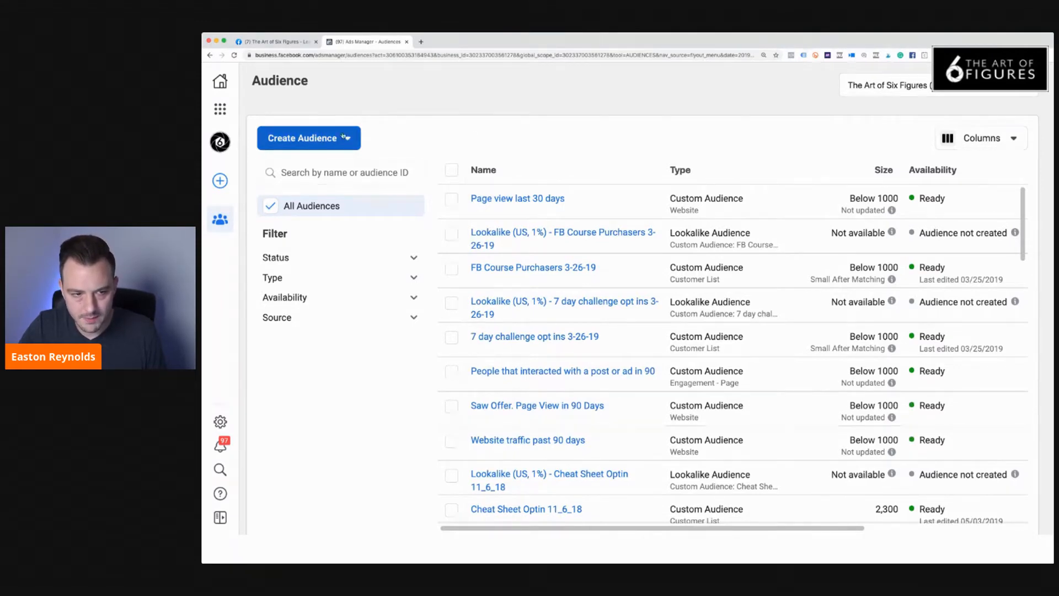
left_click(324, 141)
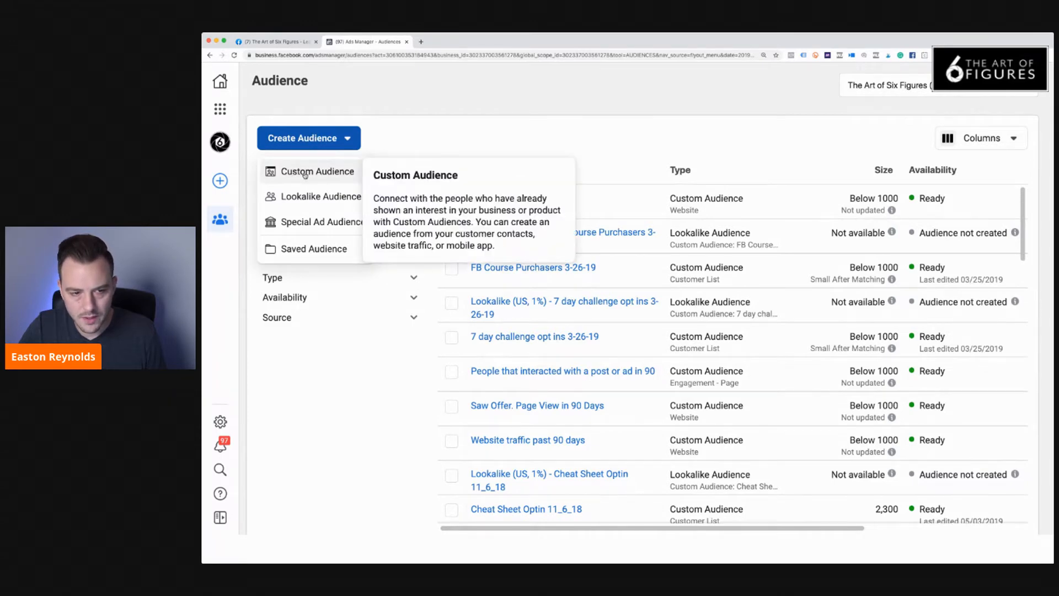
left_click(325, 173)
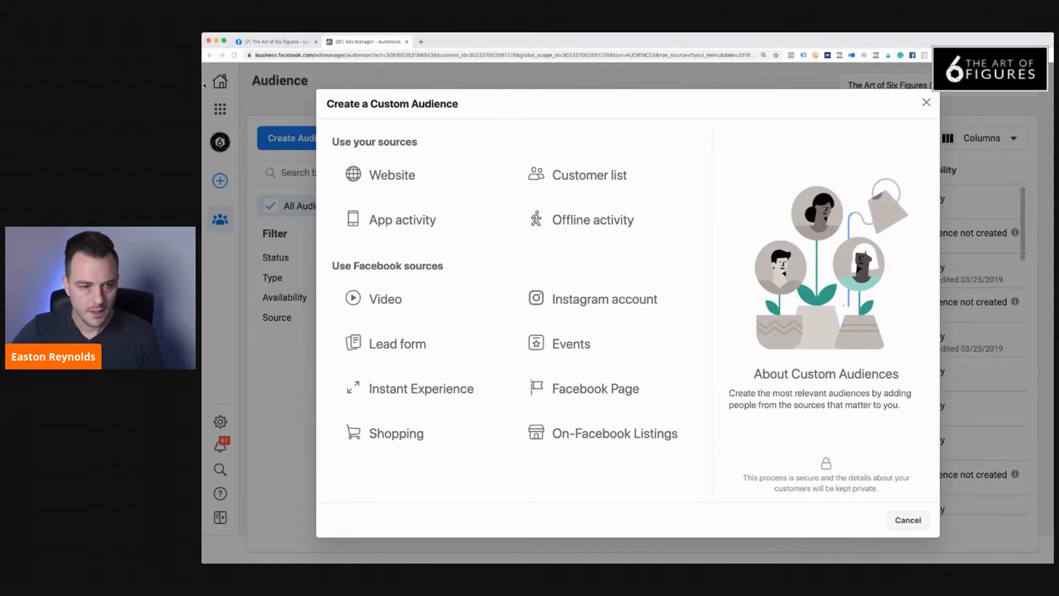
Step: Choose Website as the source of the custom audience
left_click(487, 44)
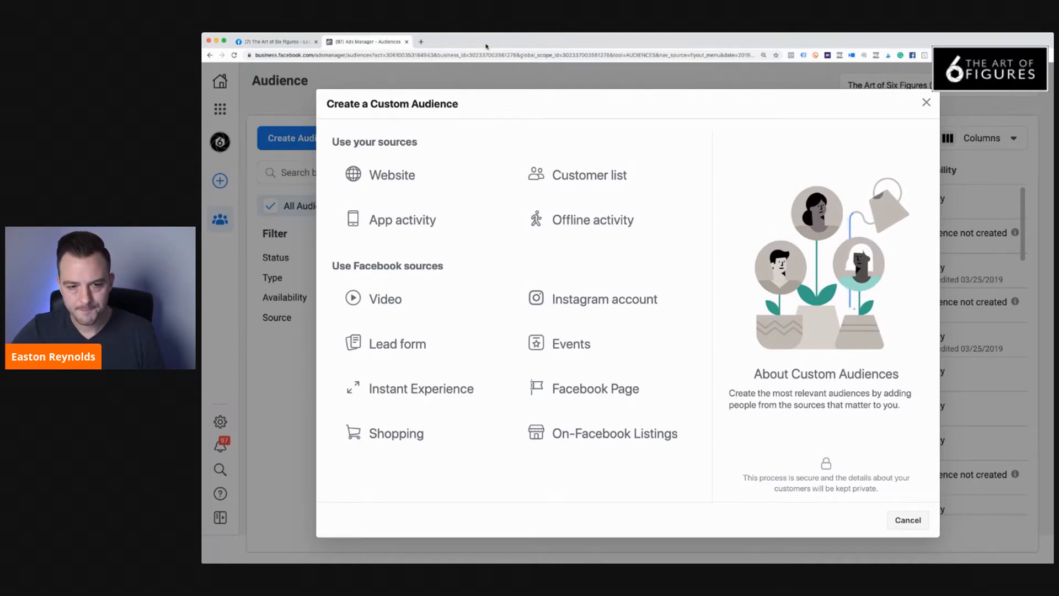
mouse_move(473, 170)
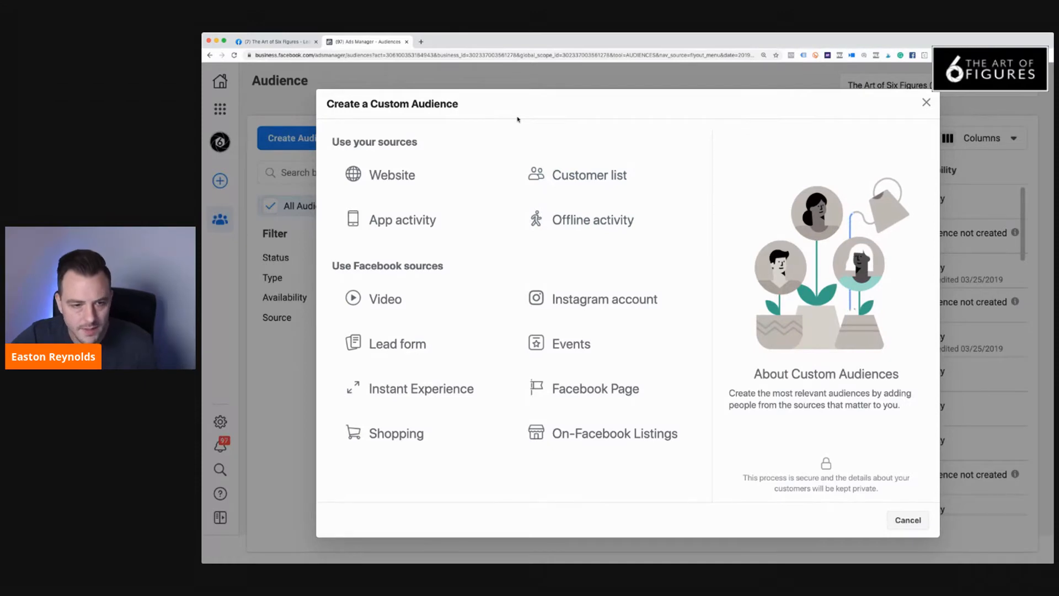
mouse_move(379, 178)
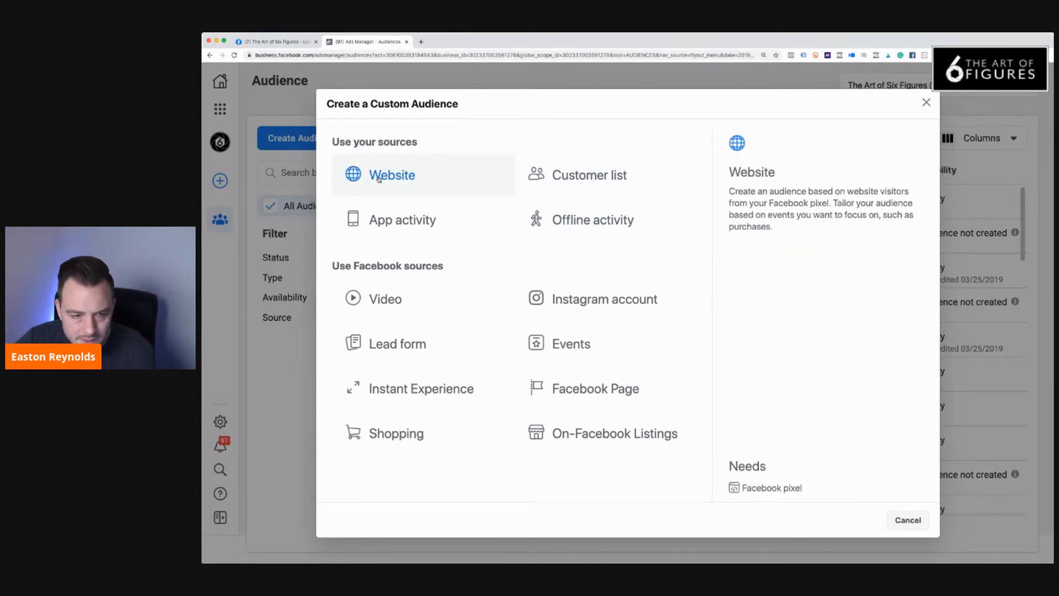
mouse_move(601, 179)
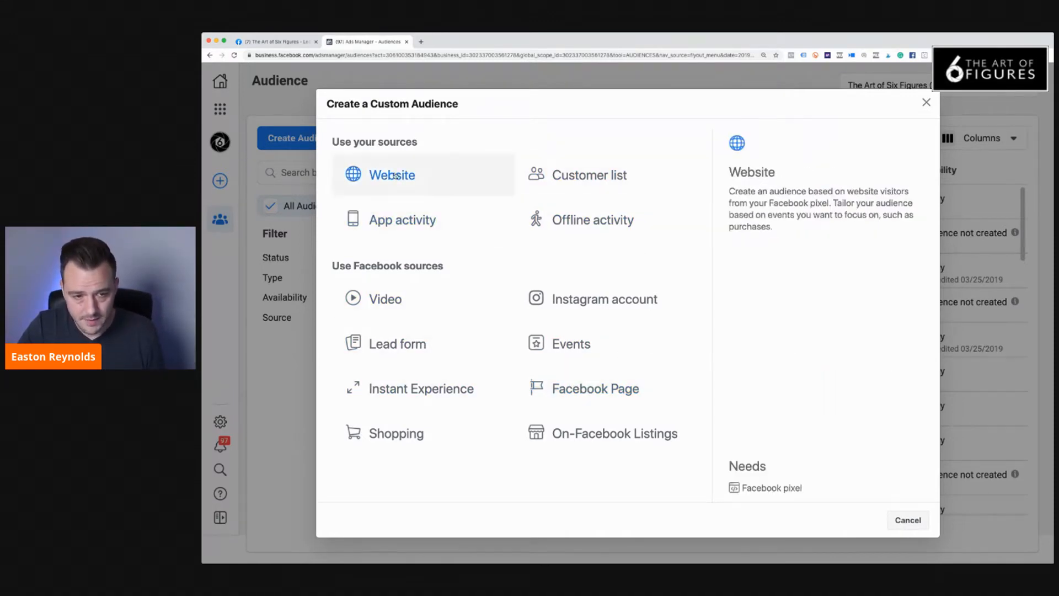
key("Escape")
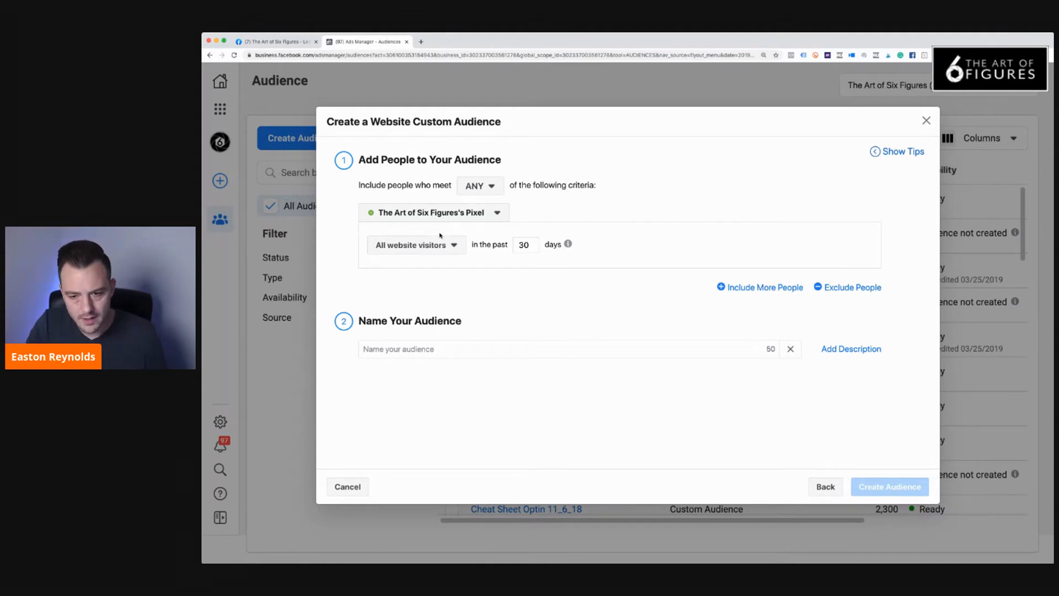
Step: Base the audience on people who visited specific web pages, keeping the URL condition on "contains"
left_click(398, 250)
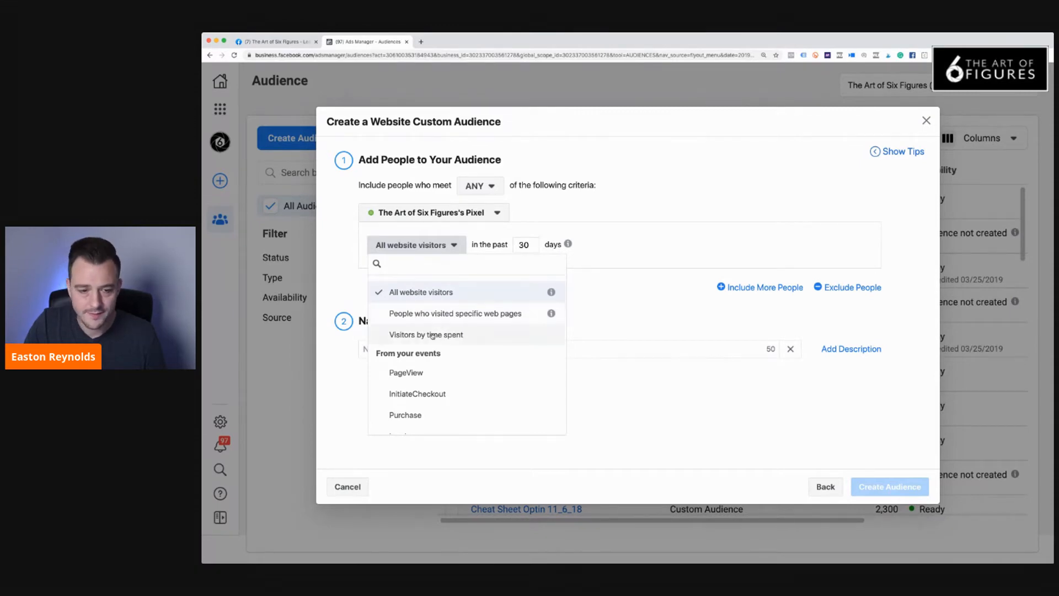
scroll(465, 337, "down", 1)
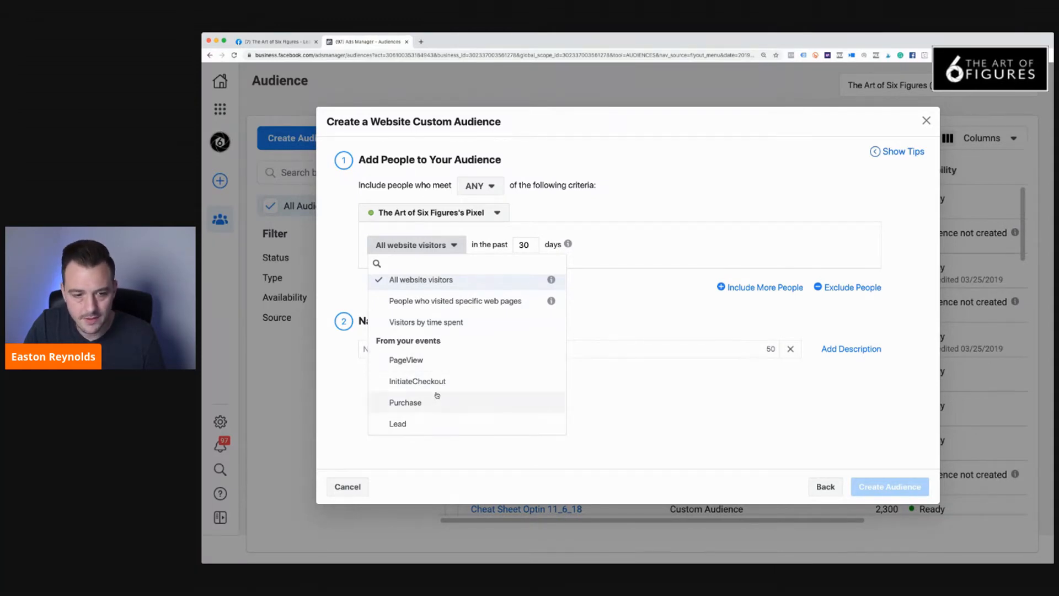
scroll(441, 393, "up", 1)
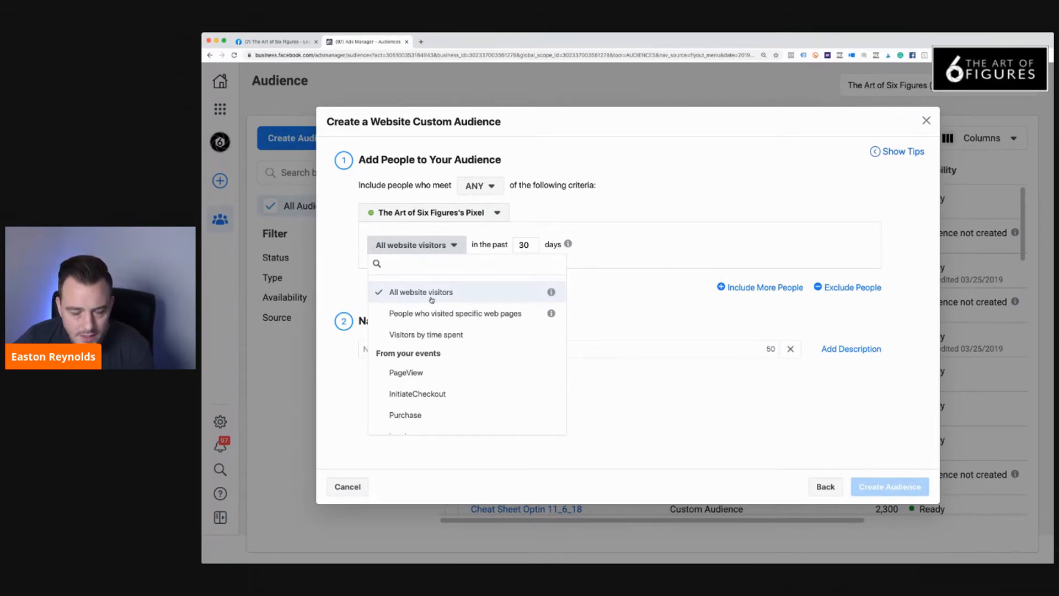
left_click(438, 314)
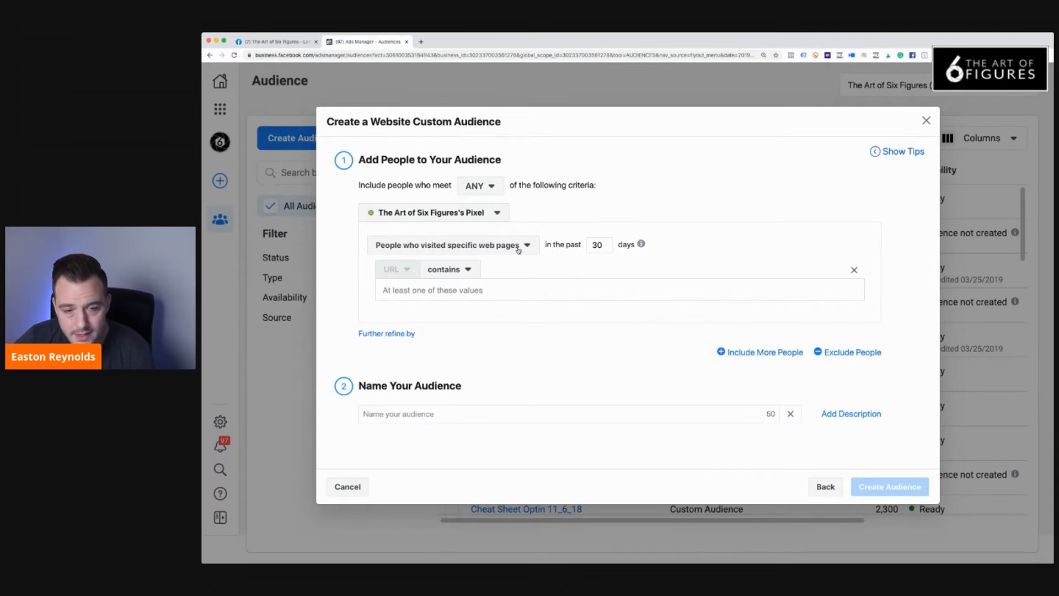
left_click(460, 271)
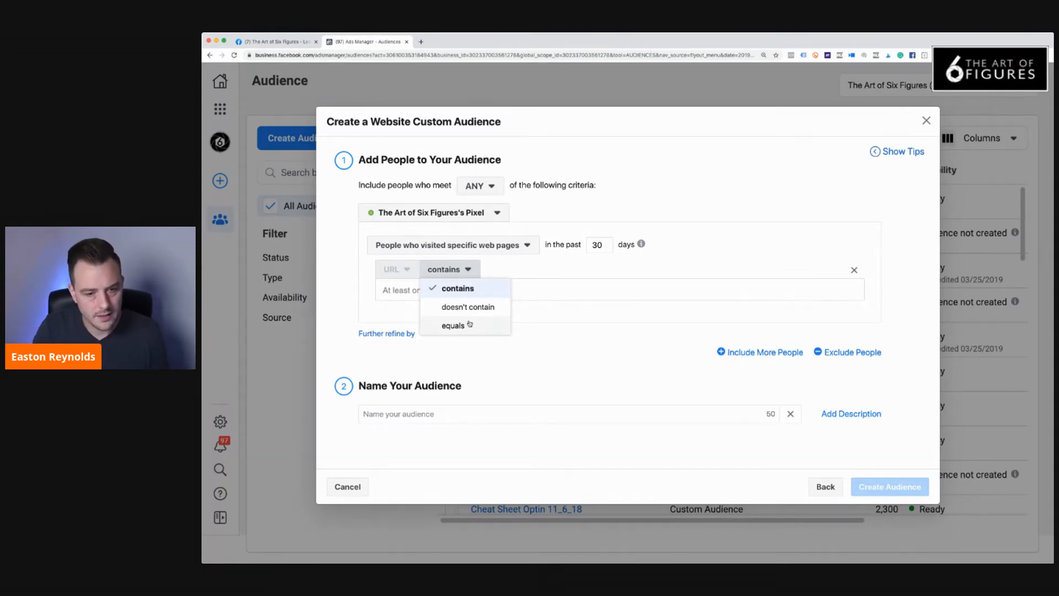
left_click(520, 270)
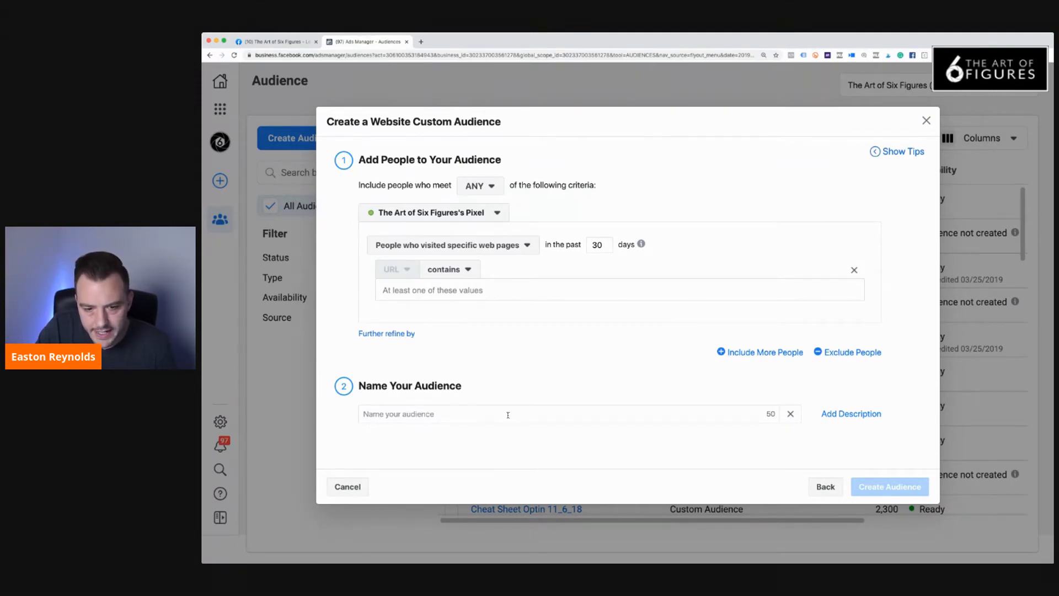
Step: Set the audience's visit period to the past 90 days
left_click(600, 244)
key("BackSpace")
key("BackSpace")
type("90")
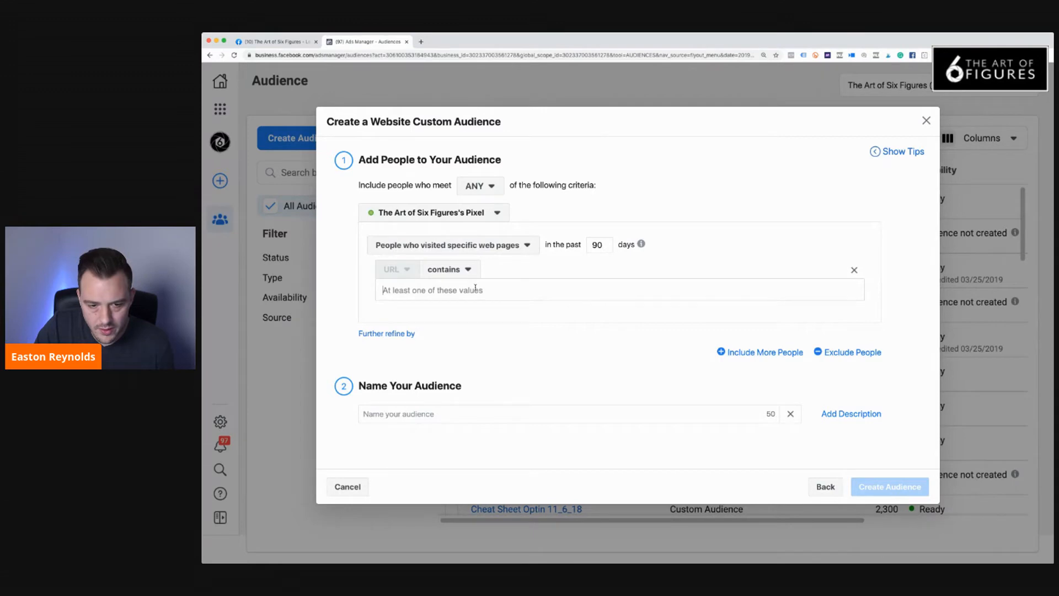
left_click(425, 417)
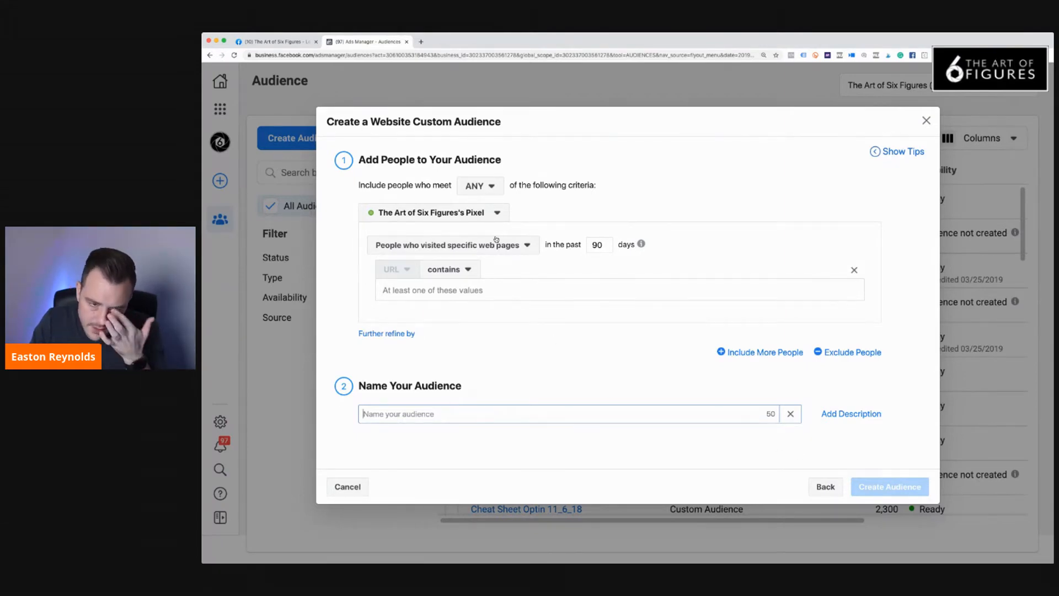
left_click(467, 291)
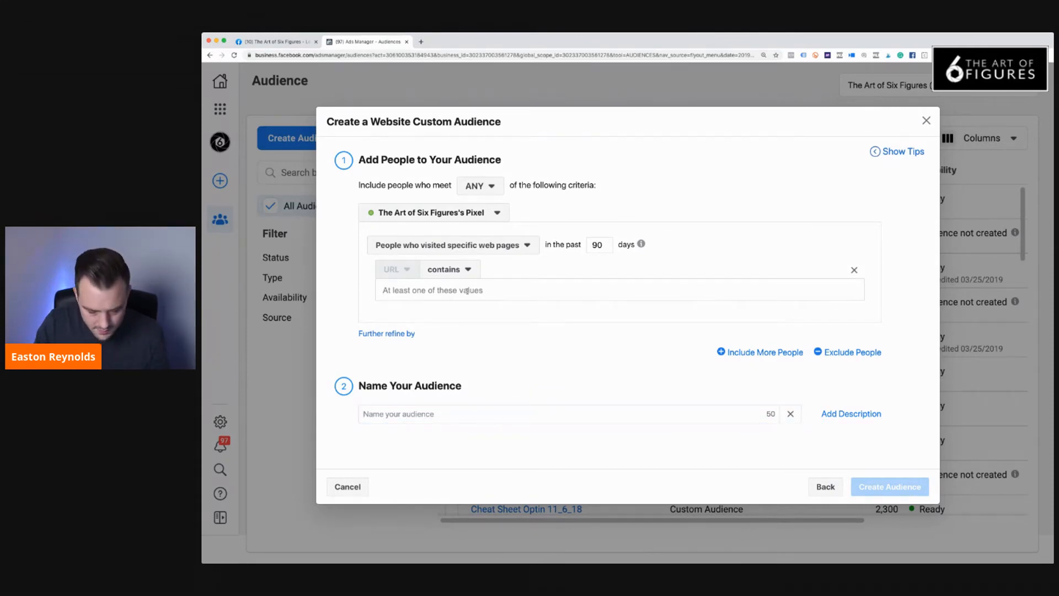
type("www")
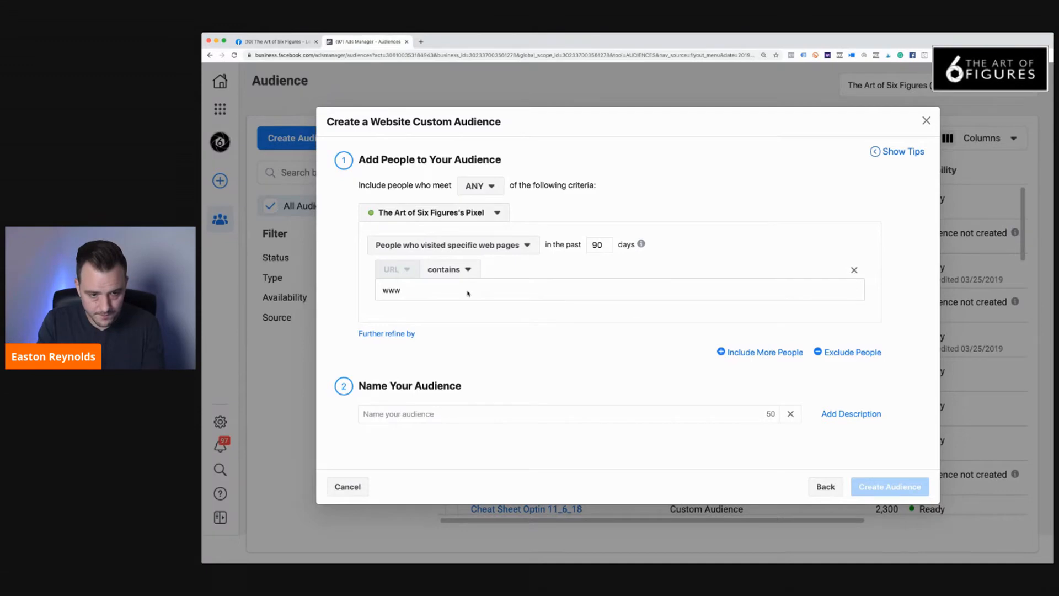
type(".theartofsixfigures.com")
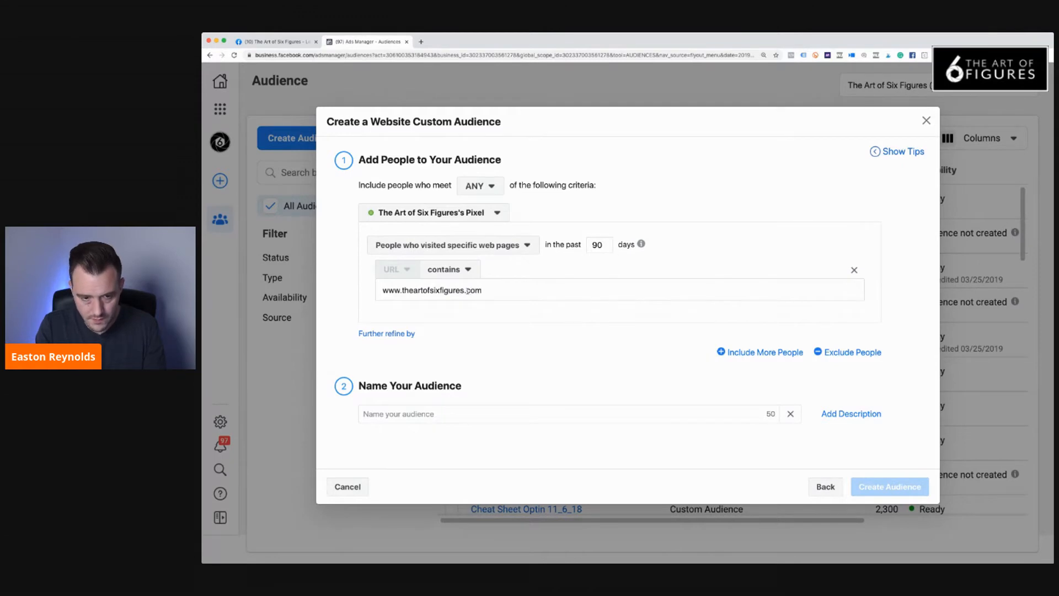
Step: Name the audience "Viewed website last 90 days" and create it
left_click(403, 415)
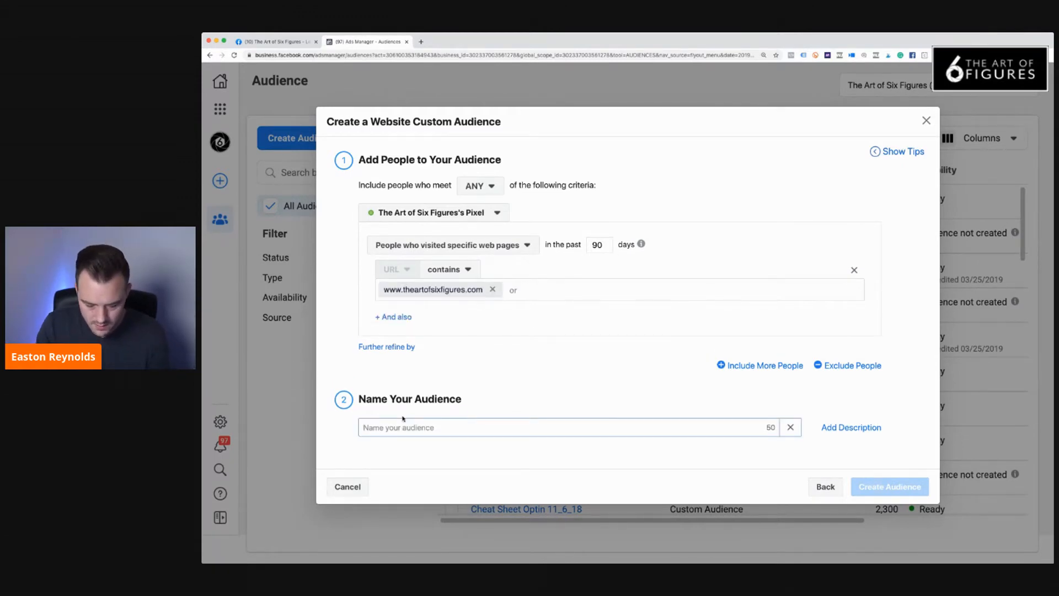
type("View")
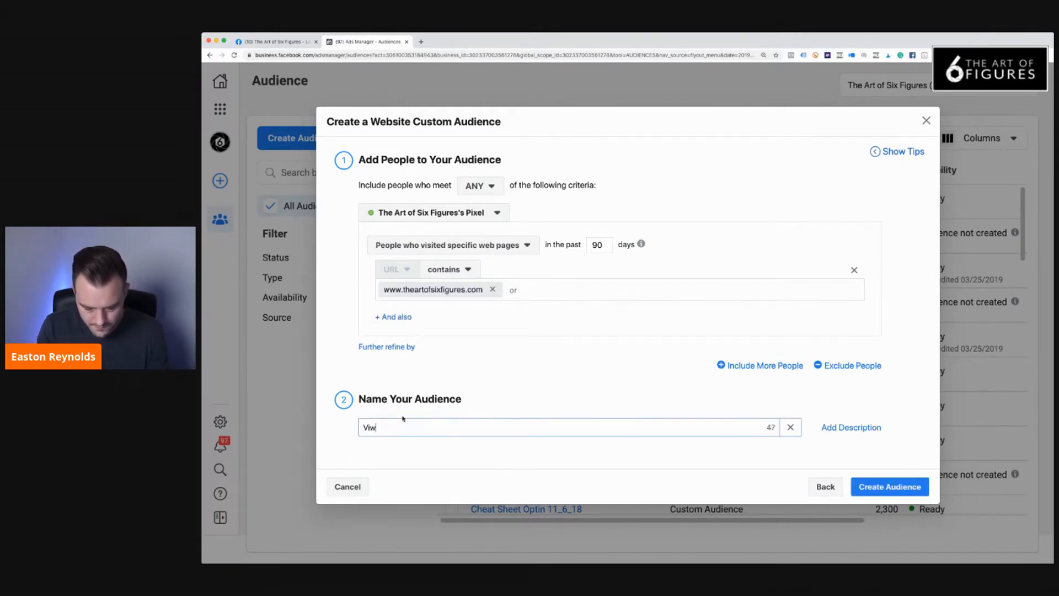
type("ed")
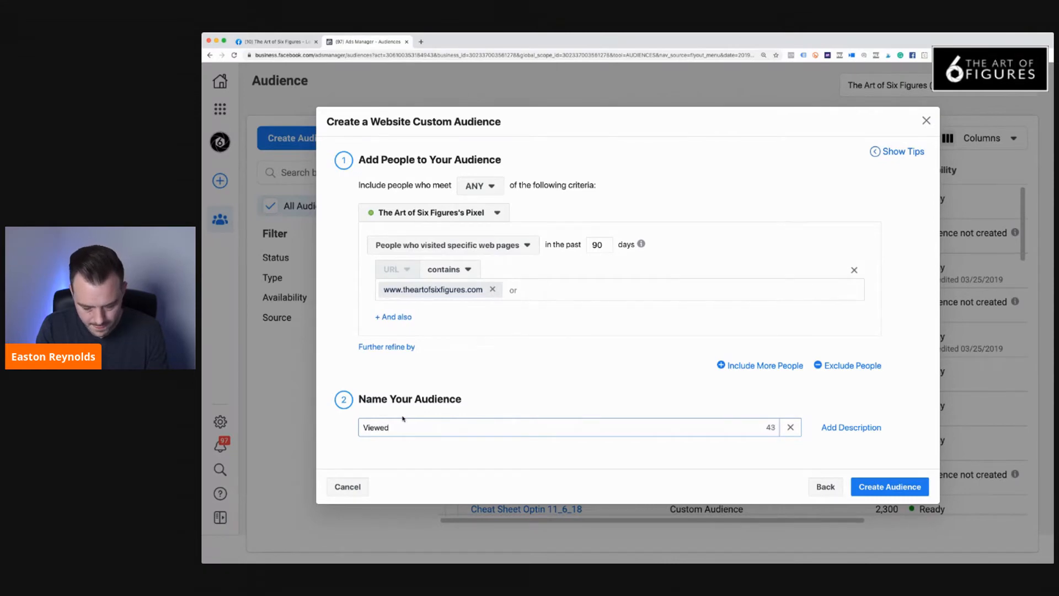
type(" website ")
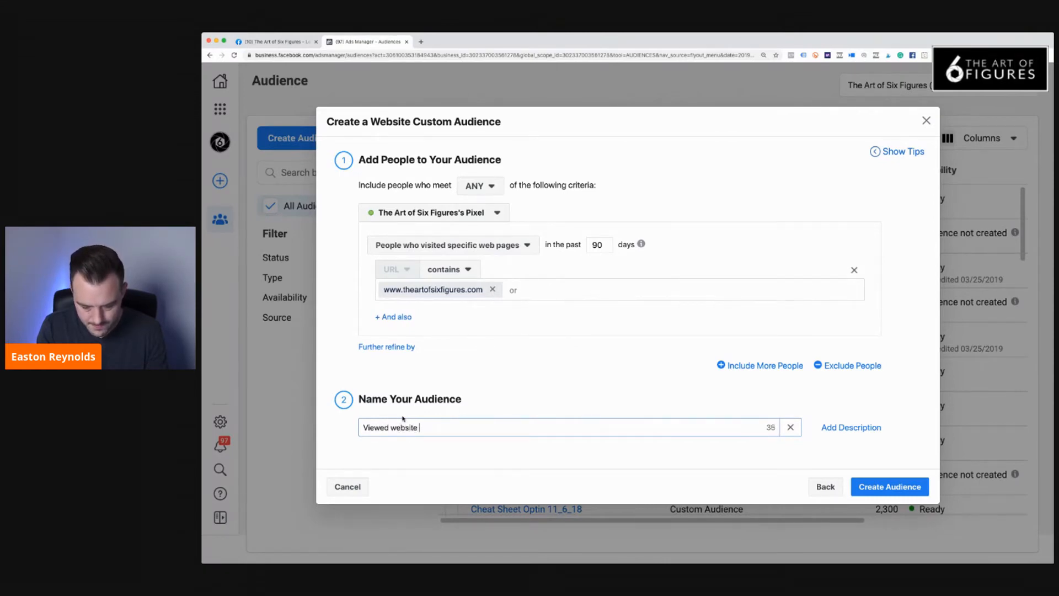
type("last 9")
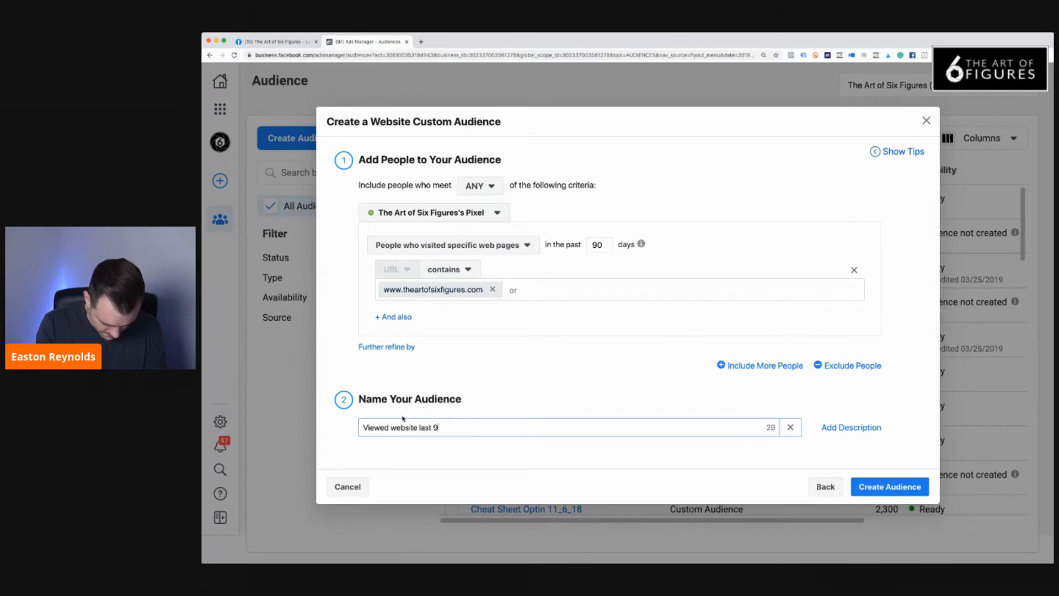
type("0 days")
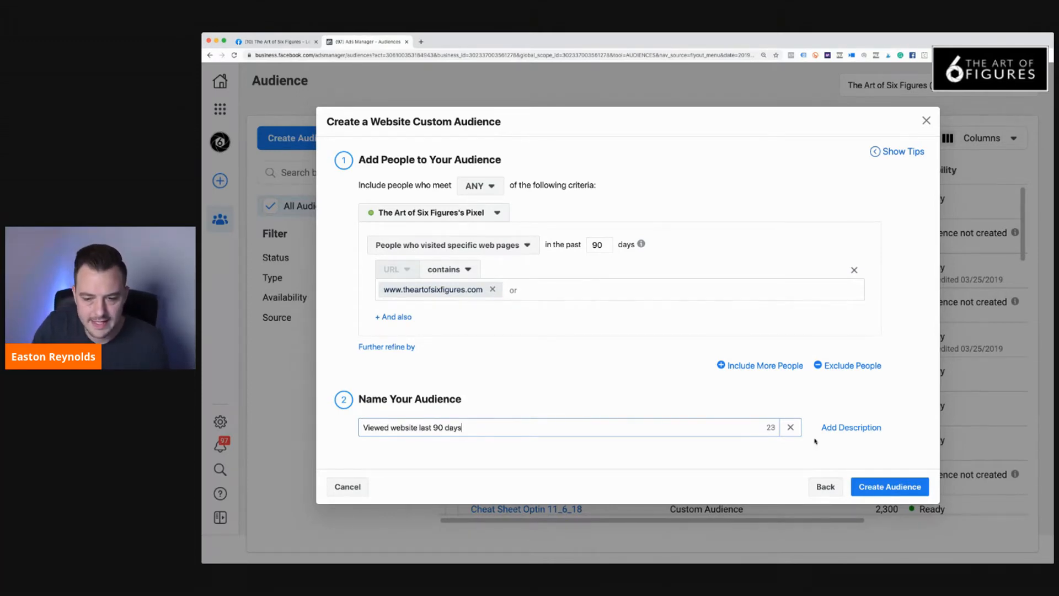
left_click(889, 487)
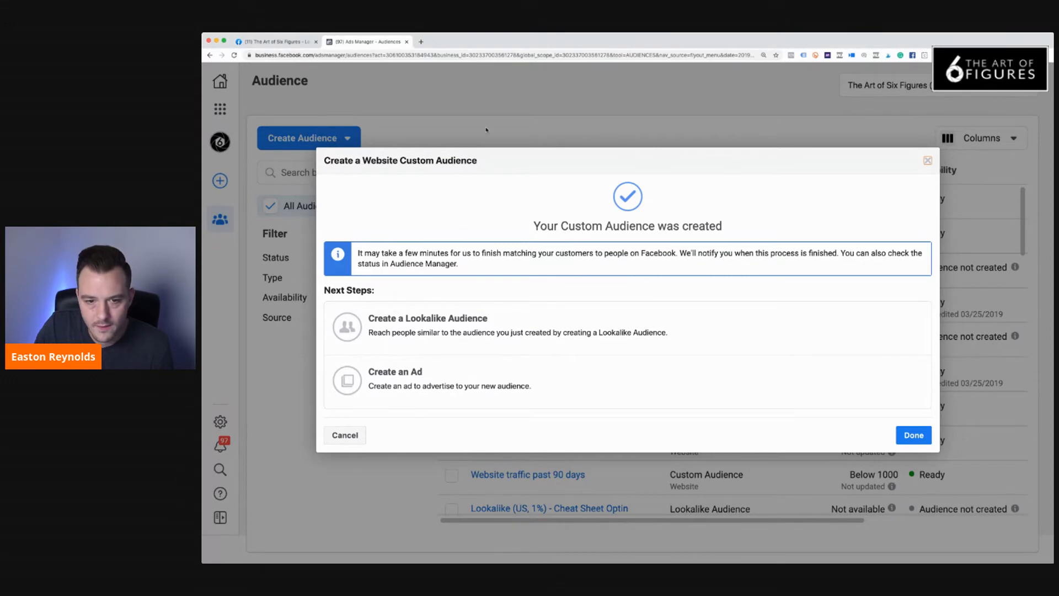
Step: Finish the website custom audience creation and return to the audience list
left_click(913, 434)
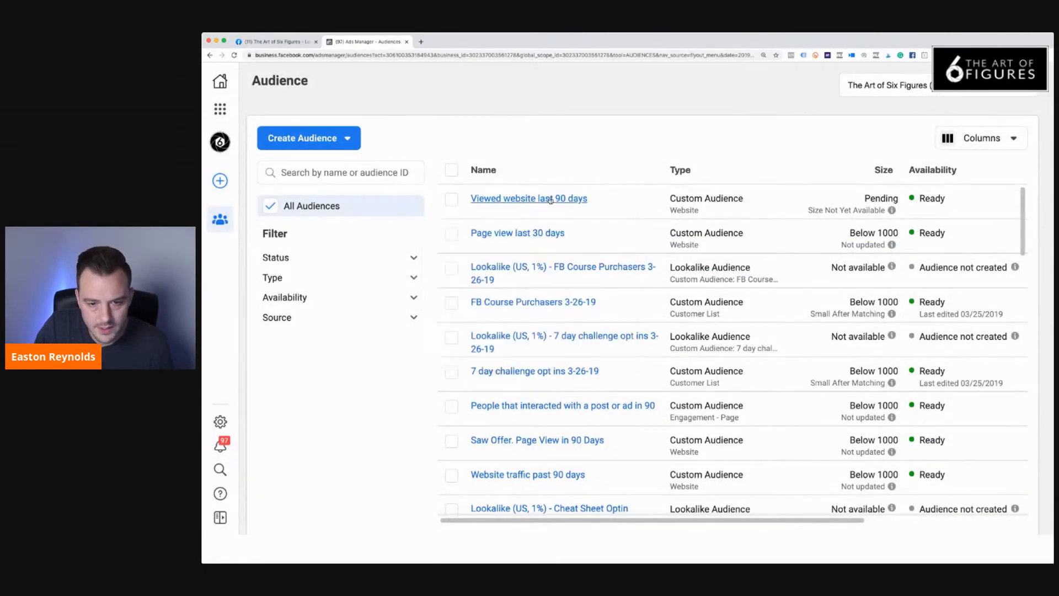
mouse_move(473, 206)
Step: Start a new custom audience from a customer list and review the identifiers the list can include
left_click(330, 144)
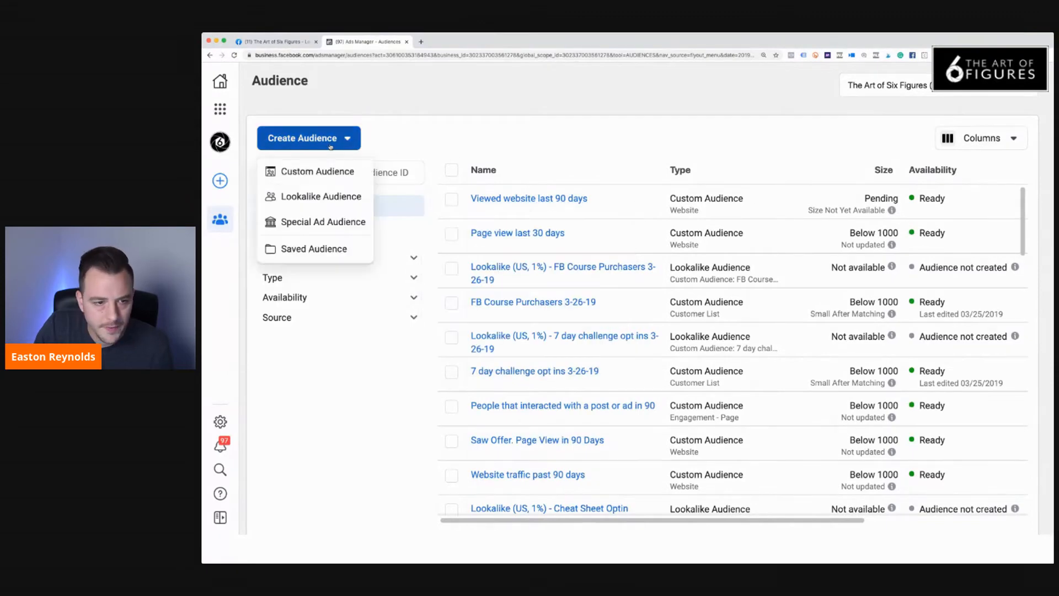
left_click(318, 172)
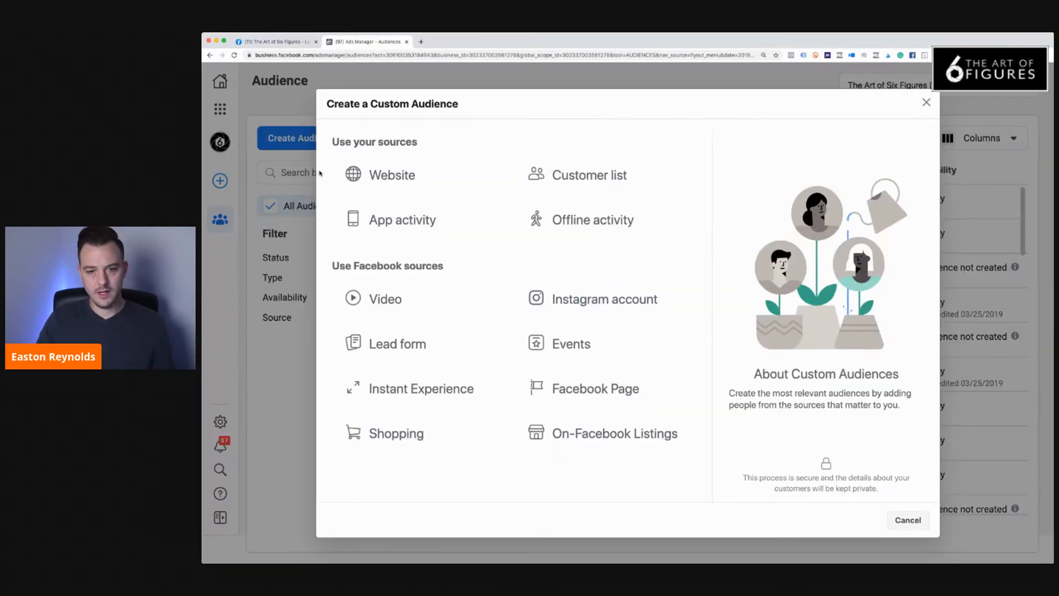
left_click(587, 177)
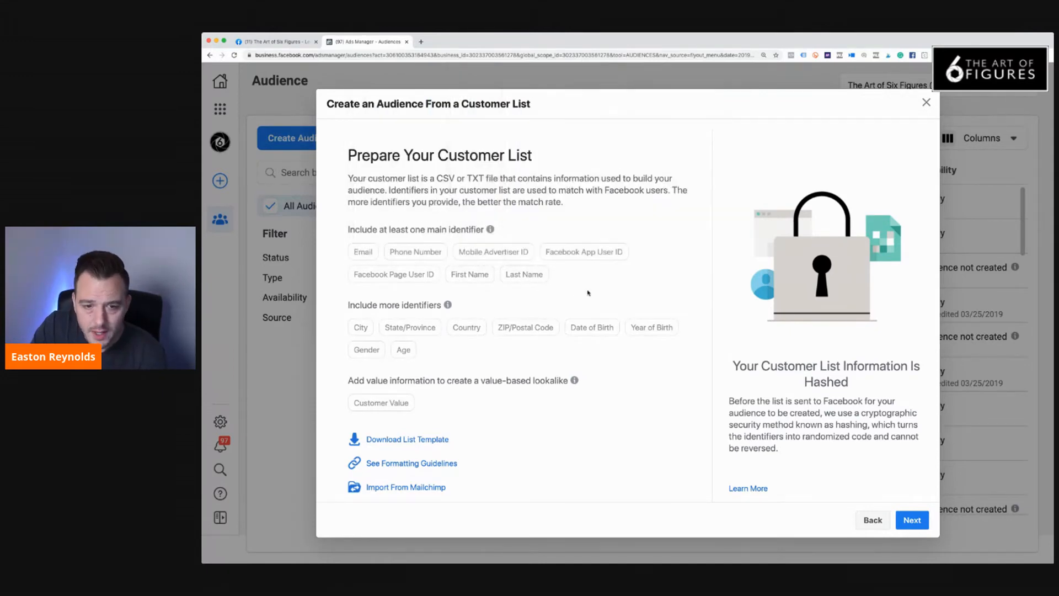
mouse_move(598, 254)
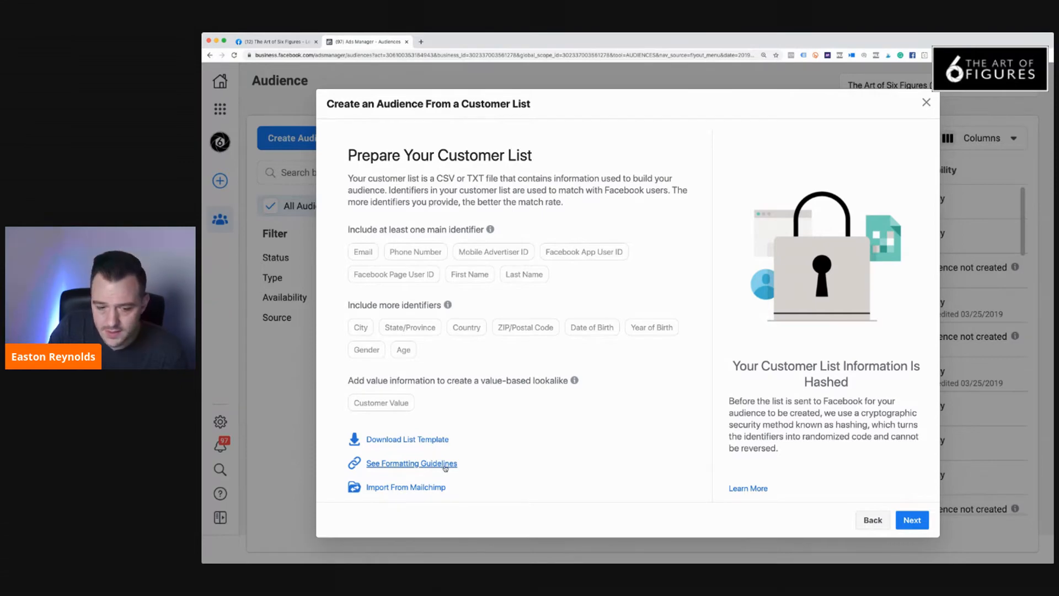
scroll(538, 457, "down", 1)
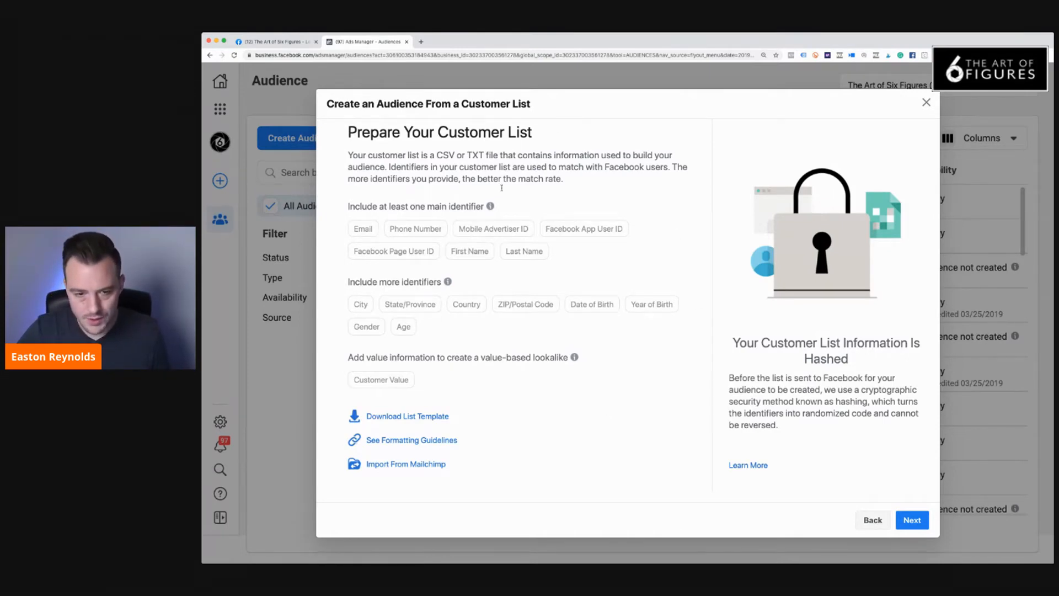
Step: Specify that the customer list has no customer value column, continue to the list upload, and close the setup without creating the audience
left_click(912, 520)
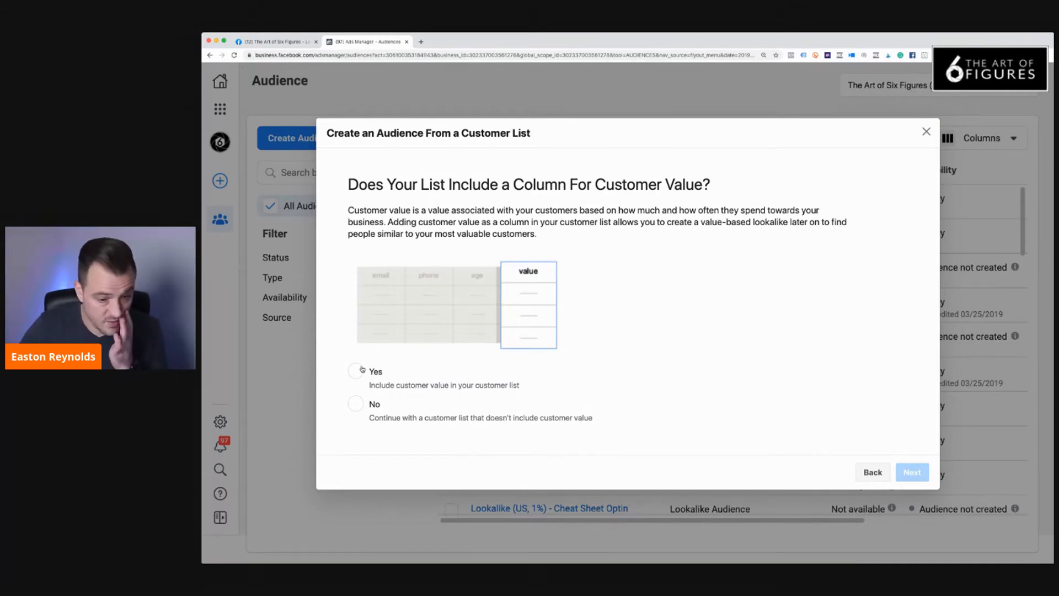
left_click(357, 404)
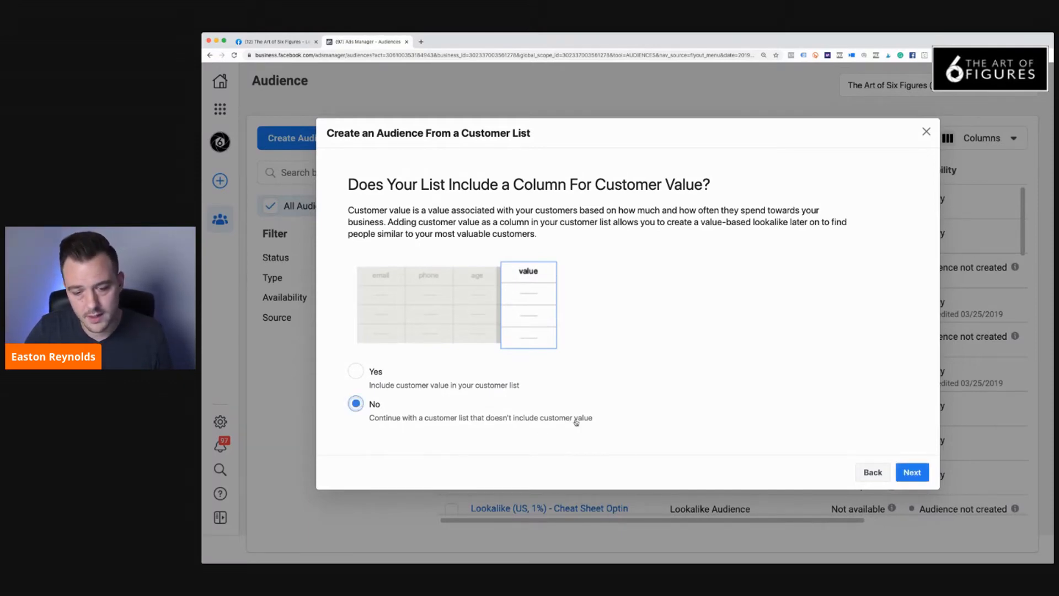
left_click(912, 473)
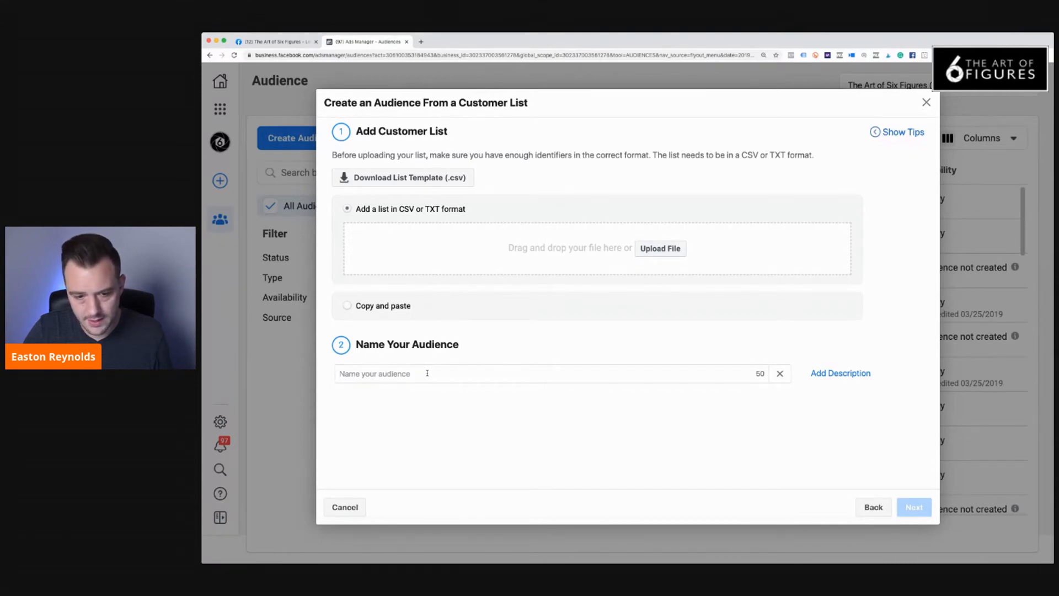
left_click(927, 103)
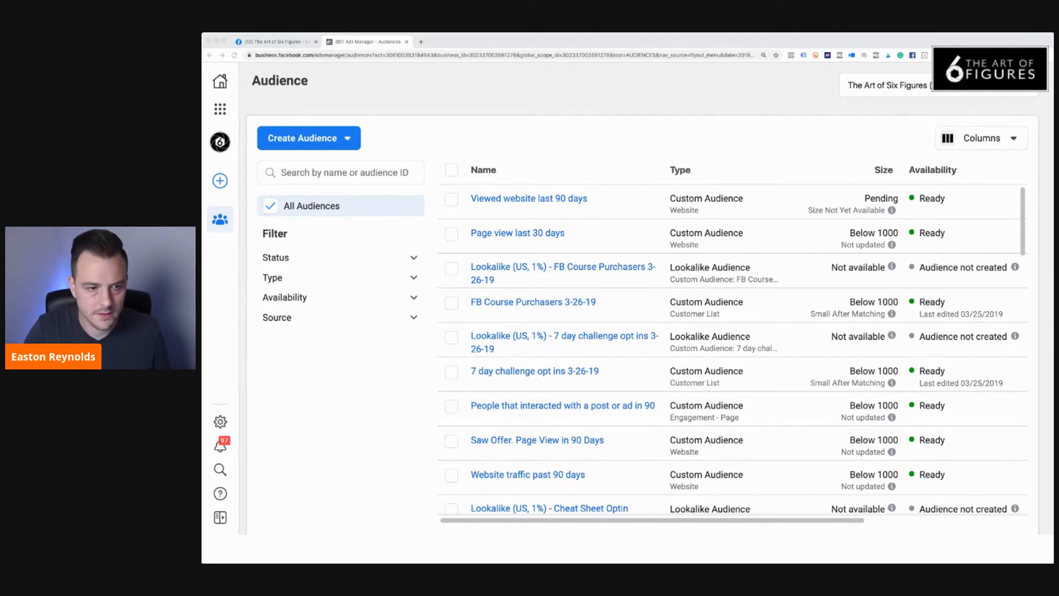
Step: Start a video custom audience of people who either completed or viewed at least 15 seconds of the video (ThruPlay)
left_click(321, 142)
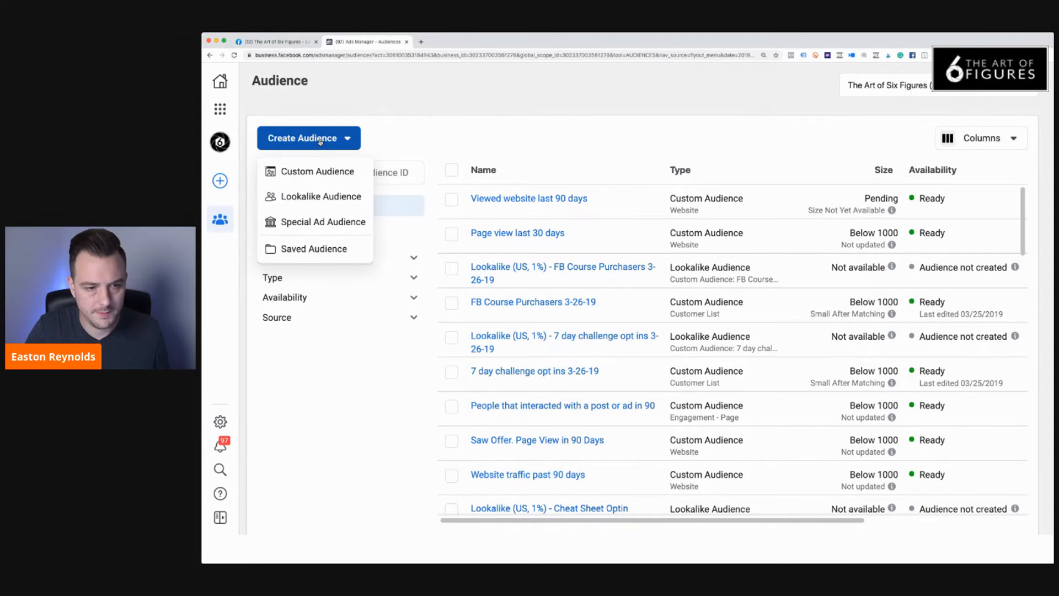
left_click(317, 172)
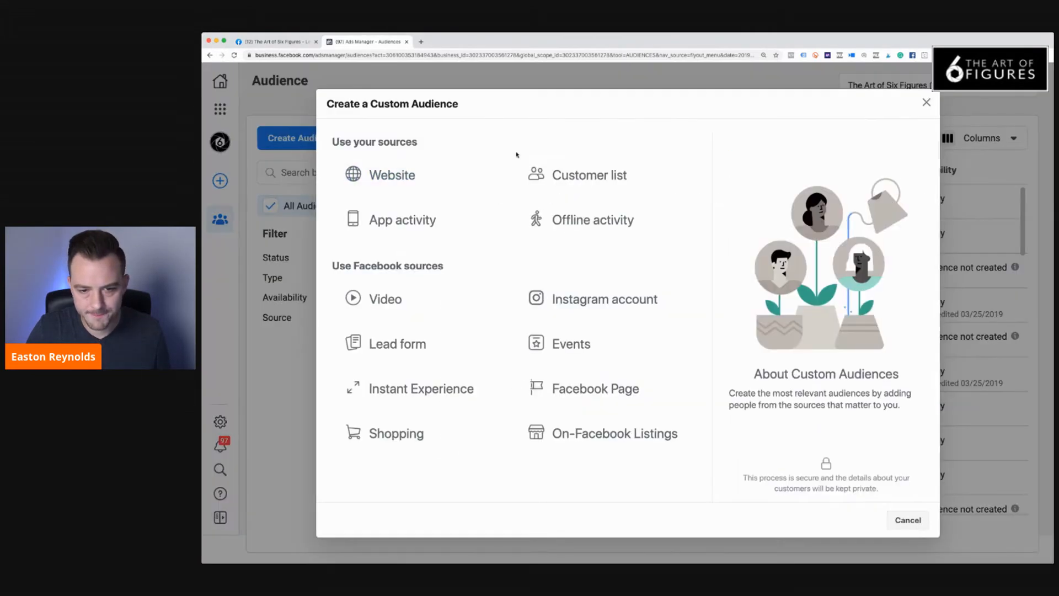
left_click(398, 301)
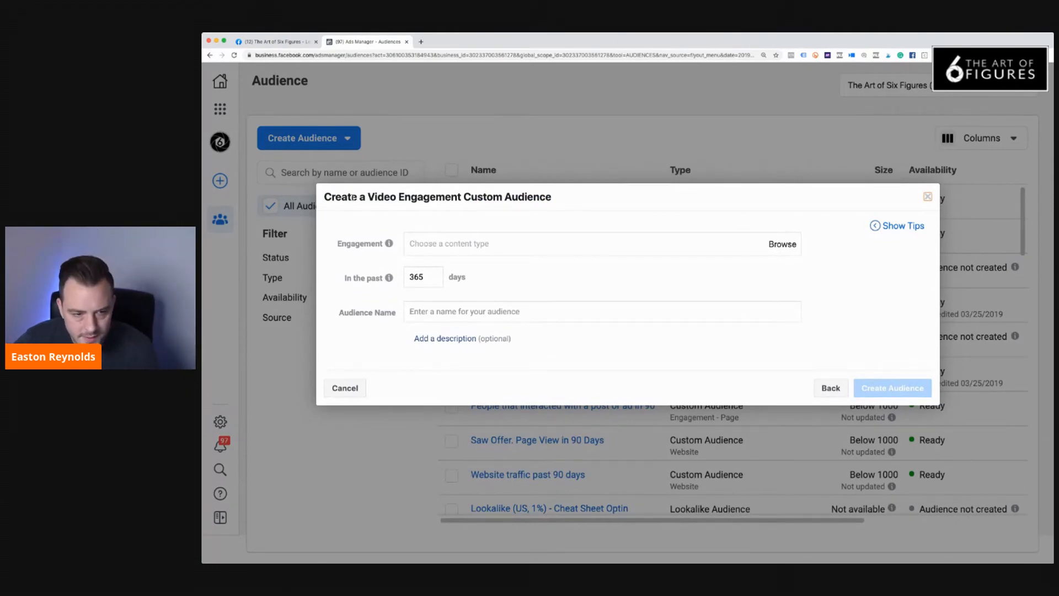
left_click(434, 245)
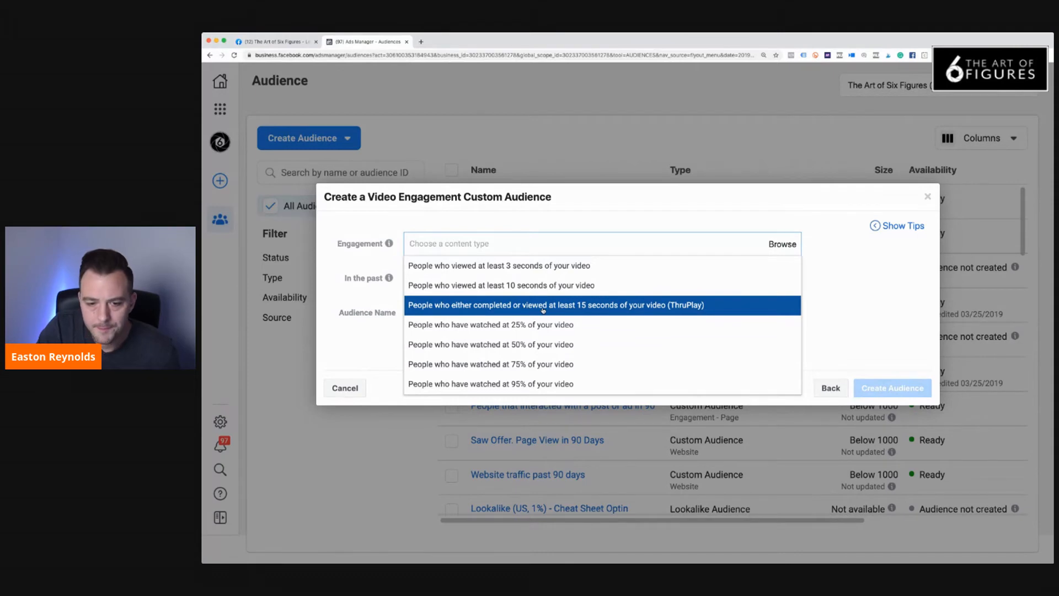
left_click(662, 307)
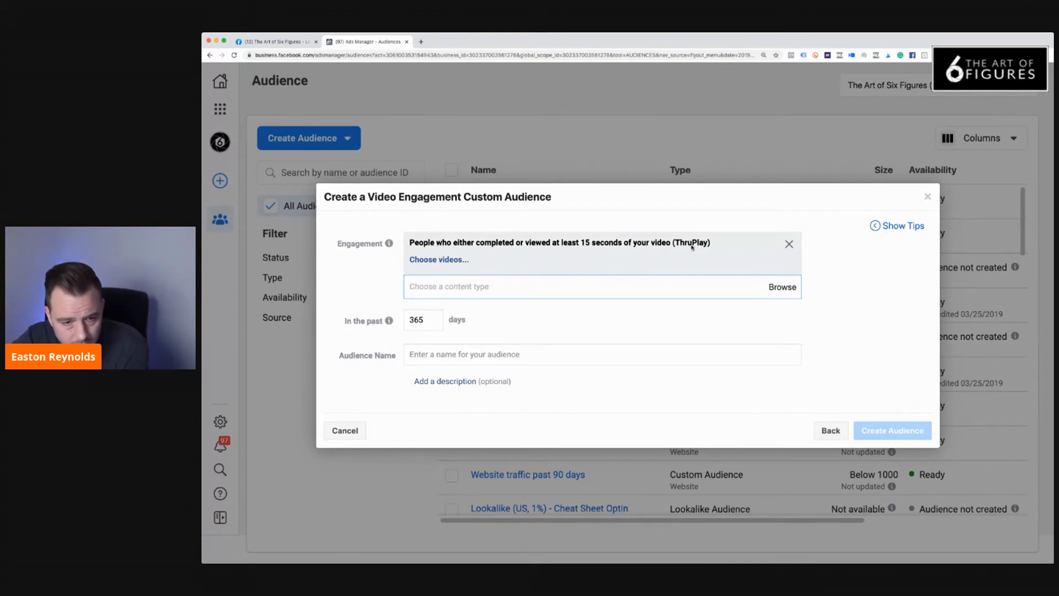
Step: Choose The Art of Six Figures as the Facebook Page to pick the engagement videos from
left_click(449, 260)
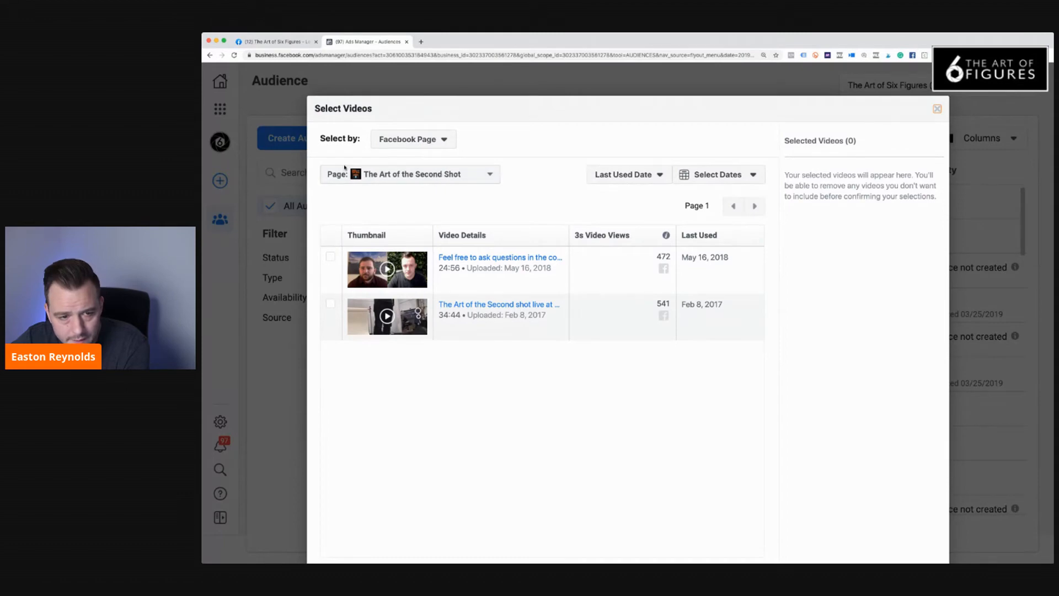
left_click(418, 174)
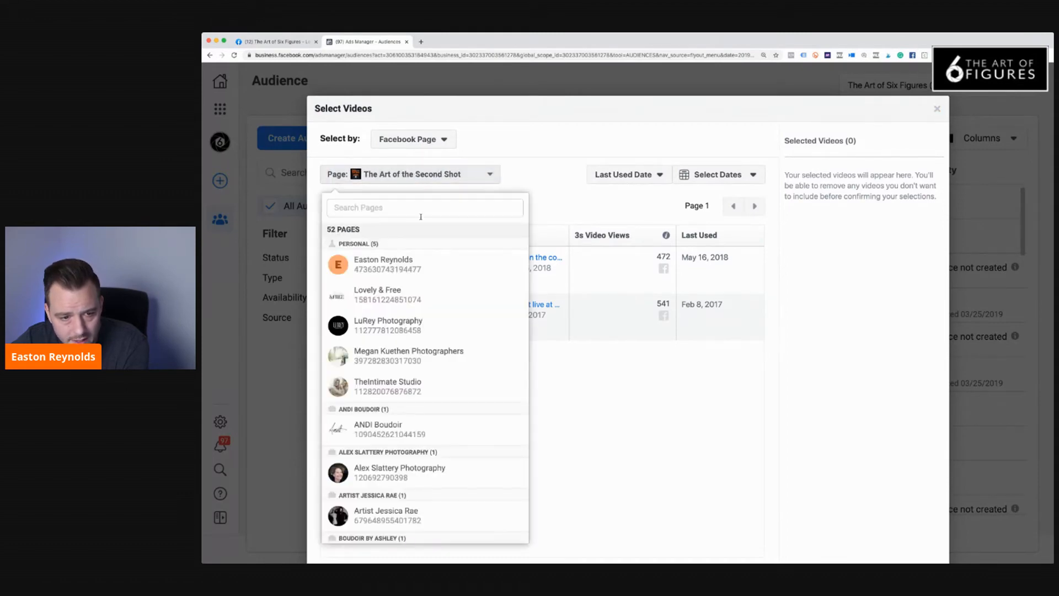
scroll(425, 267, "down", 5)
scroll(428, 268, "down", 12)
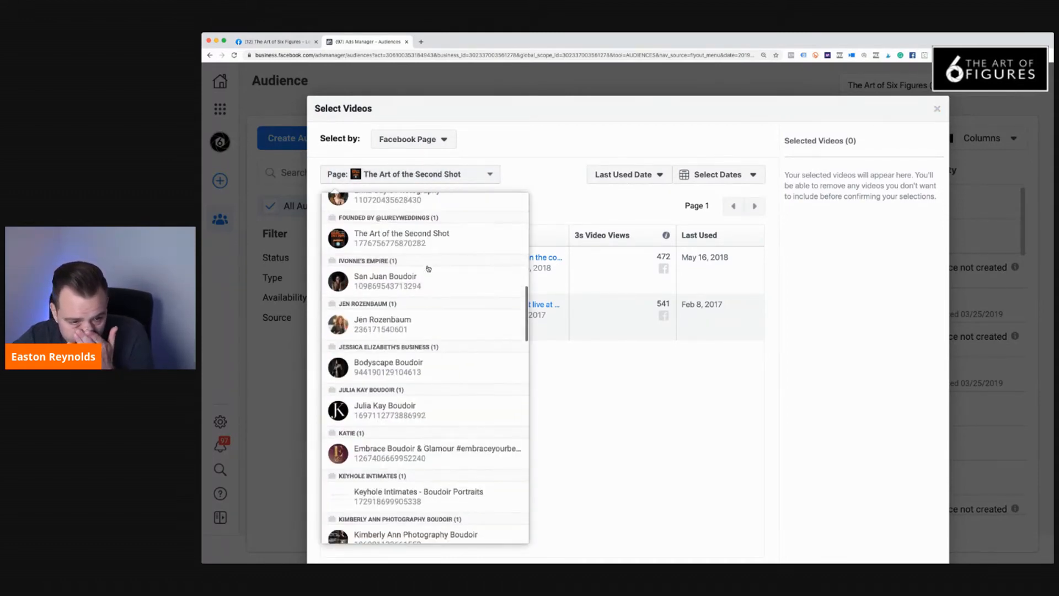
scroll(428, 269, "down", 12)
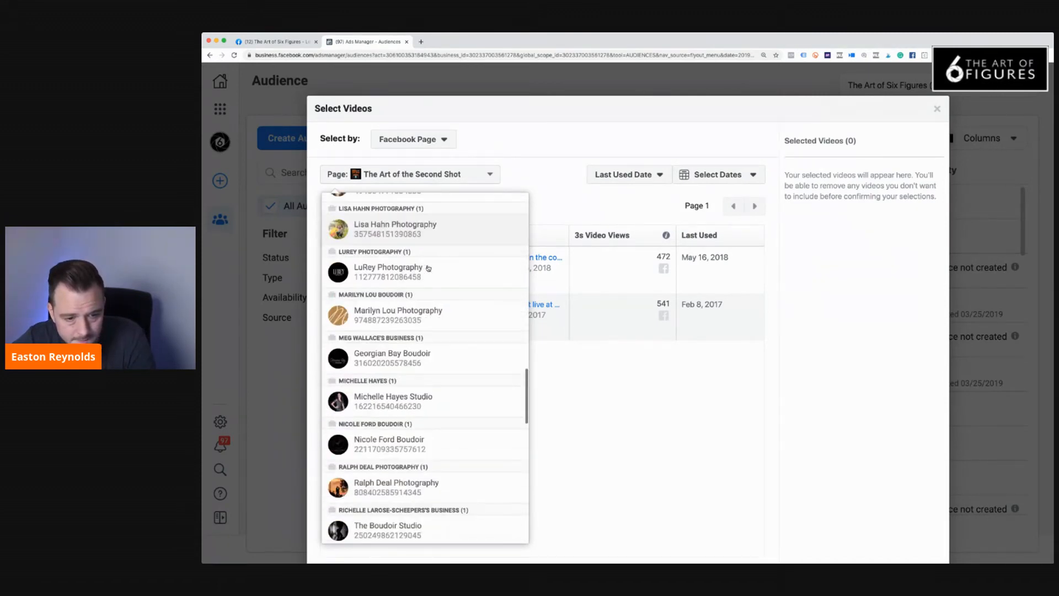
scroll(429, 269, "down", 6)
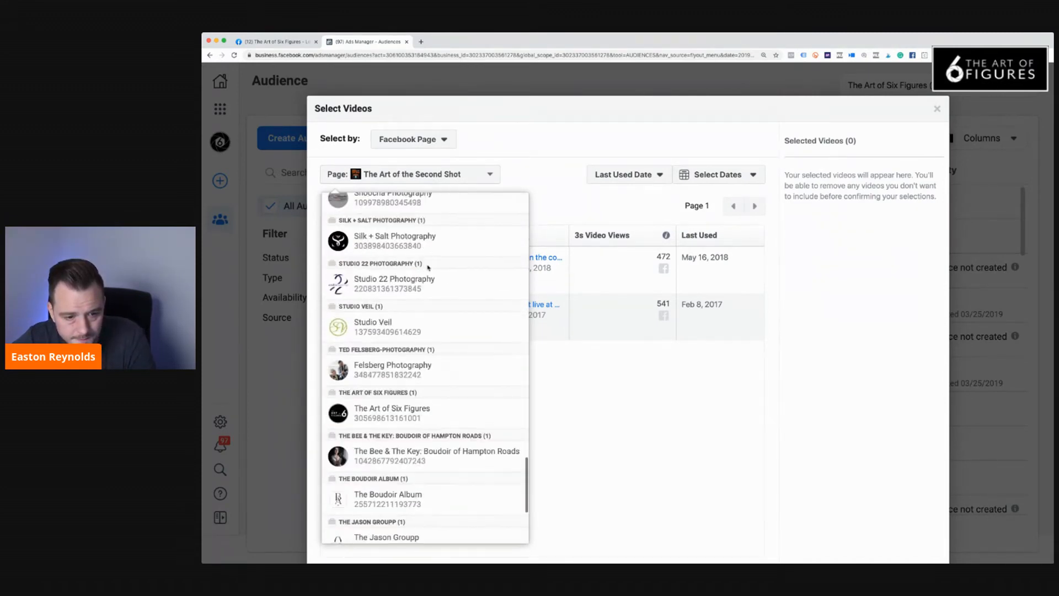
left_click(426, 256)
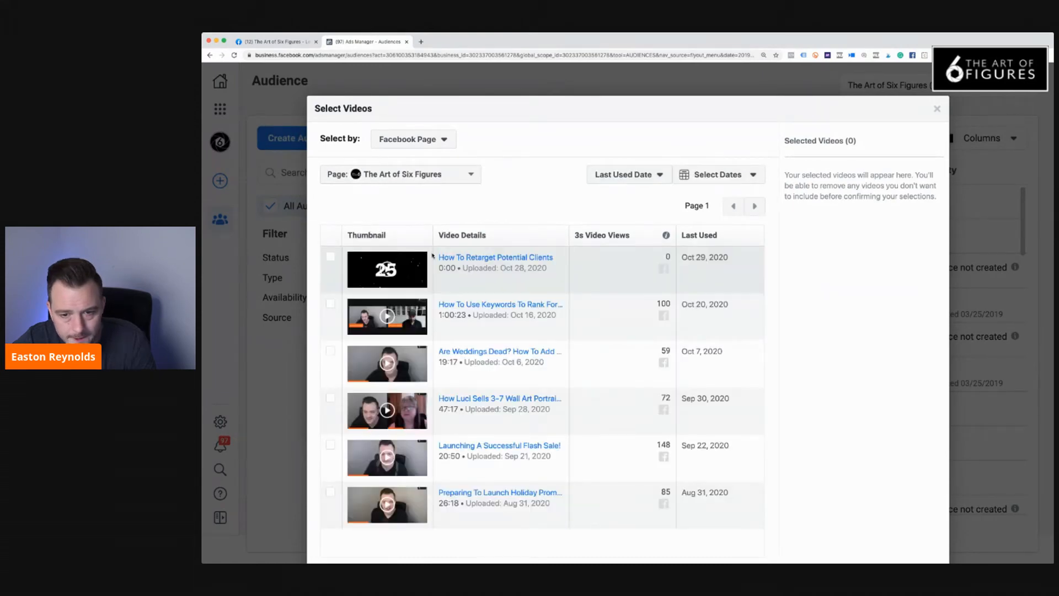
Step: Select the "How To Use Keywords To Rank For..." video and confirm it as the engagement source
scroll(520, 283, "down", 2)
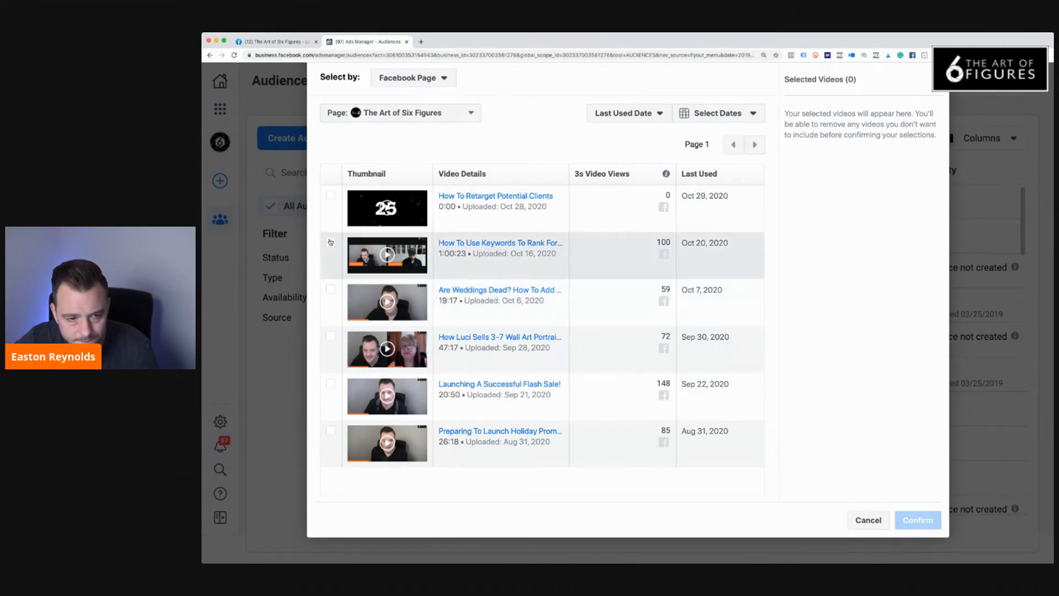
left_click(521, 265)
left_click(911, 522)
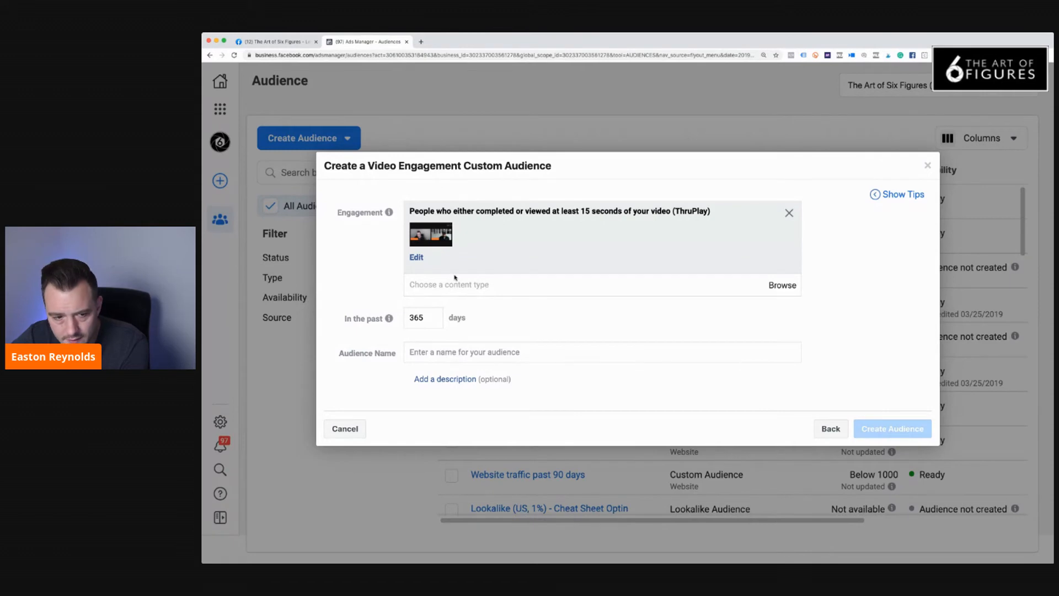
Step: Set the video engagement period to the past 30 days, and close the setup without creating the audience
left_click_drag(426, 319, 408, 320)
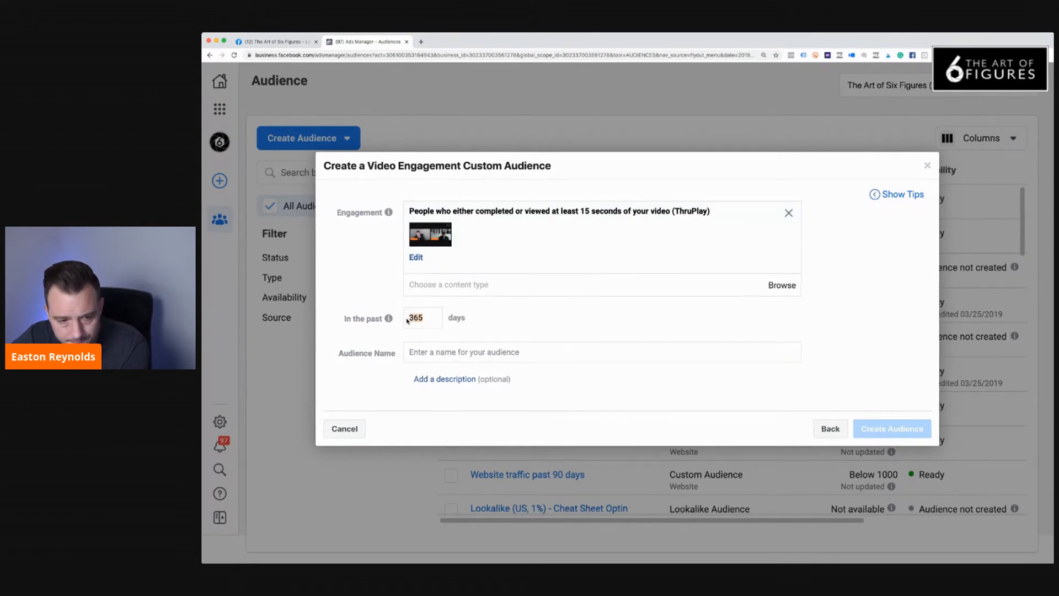
type("30")
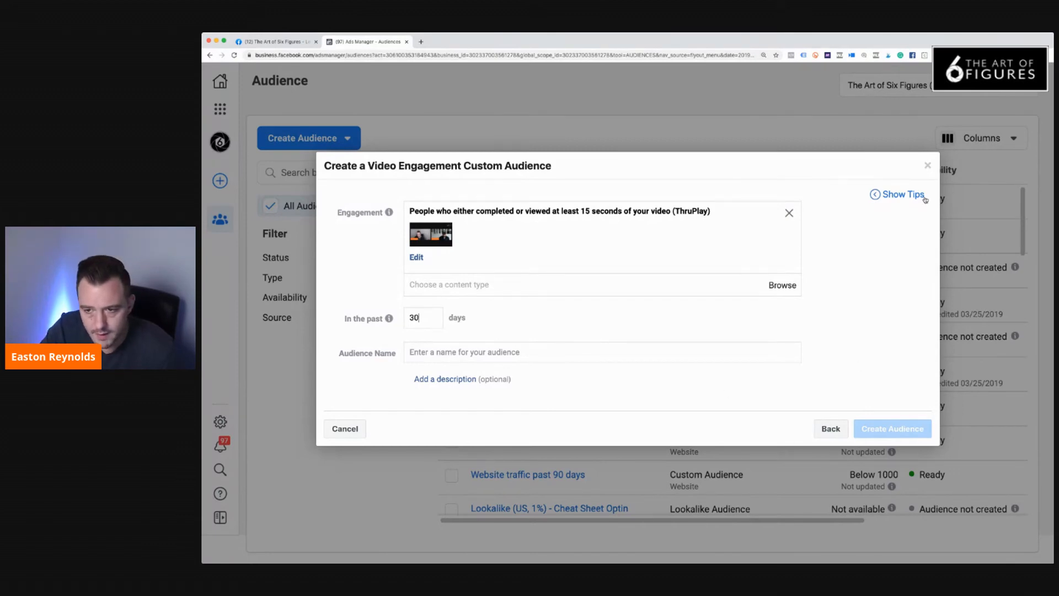
left_click(927, 167)
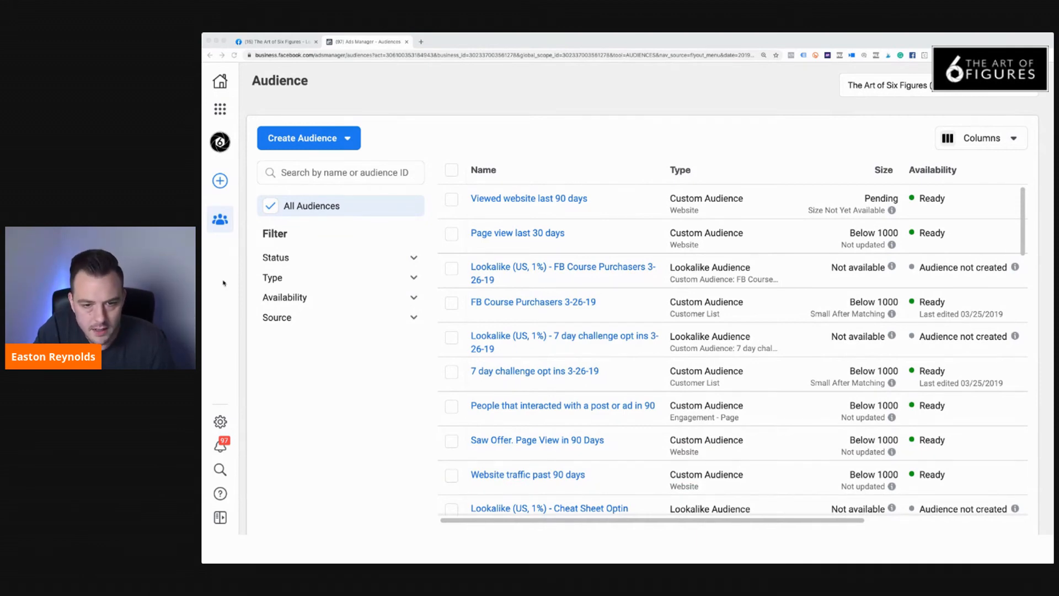
Step: Start a new custom audience with Facebook Page as the source
left_click(309, 138)
left_click(340, 174)
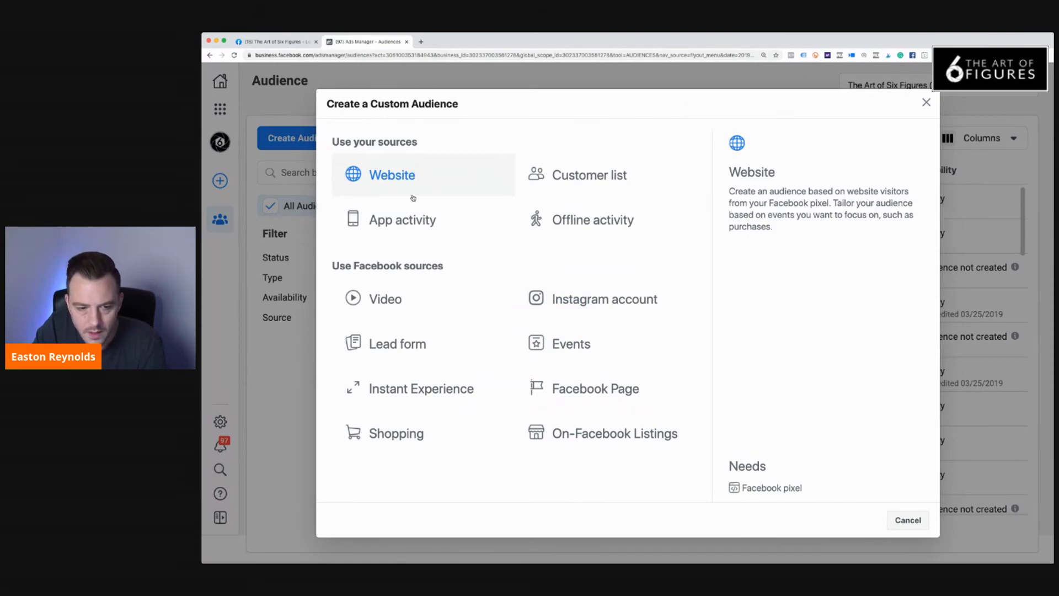
left_click(588, 386)
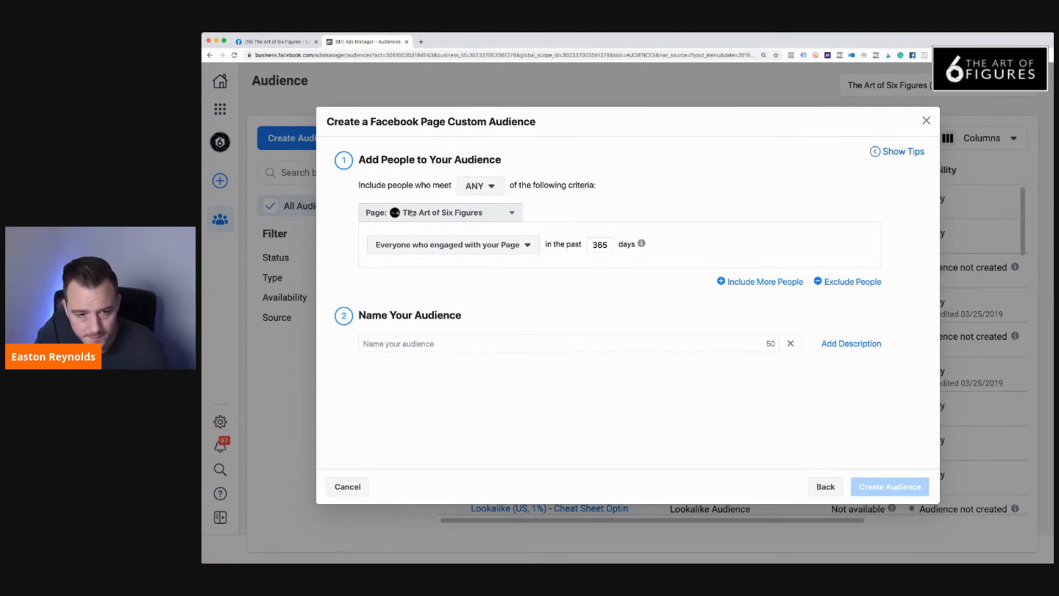
Step: Examine the available Page engagement criteria, and close the setup without creating the audience
left_click(468, 248)
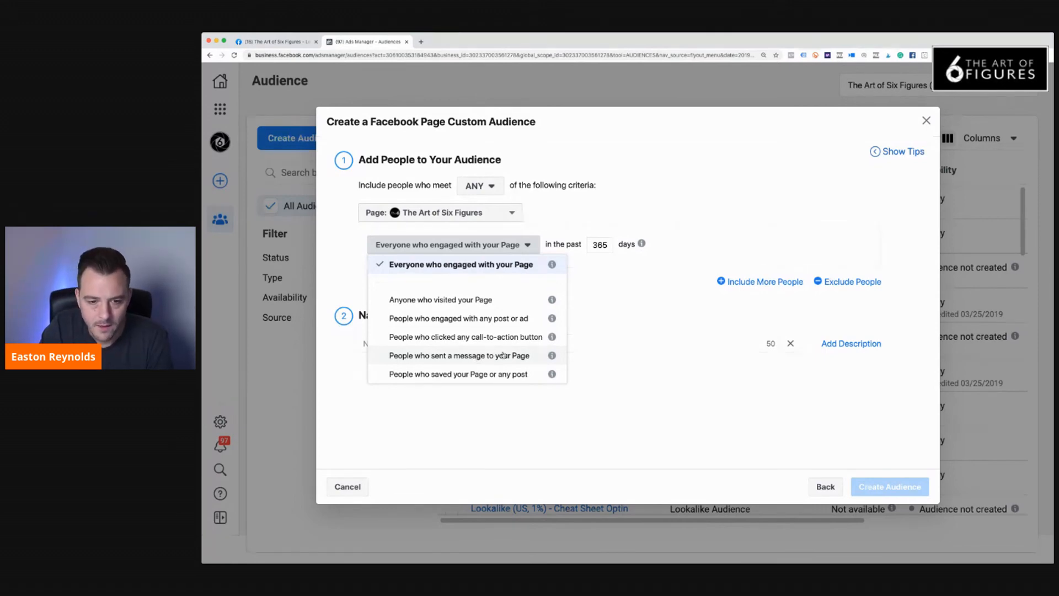
left_click(601, 244)
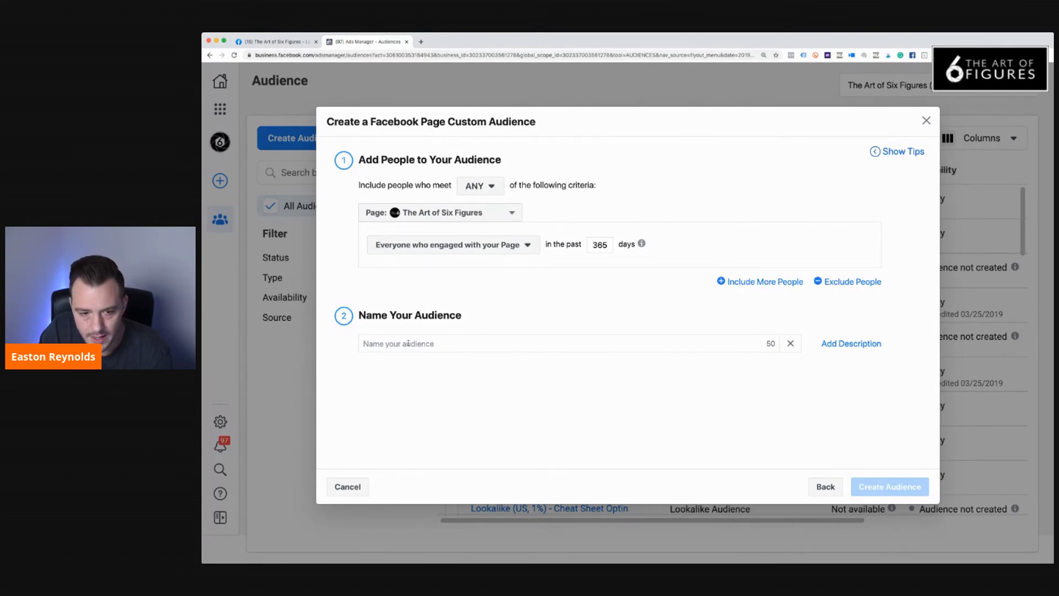
left_click(463, 250)
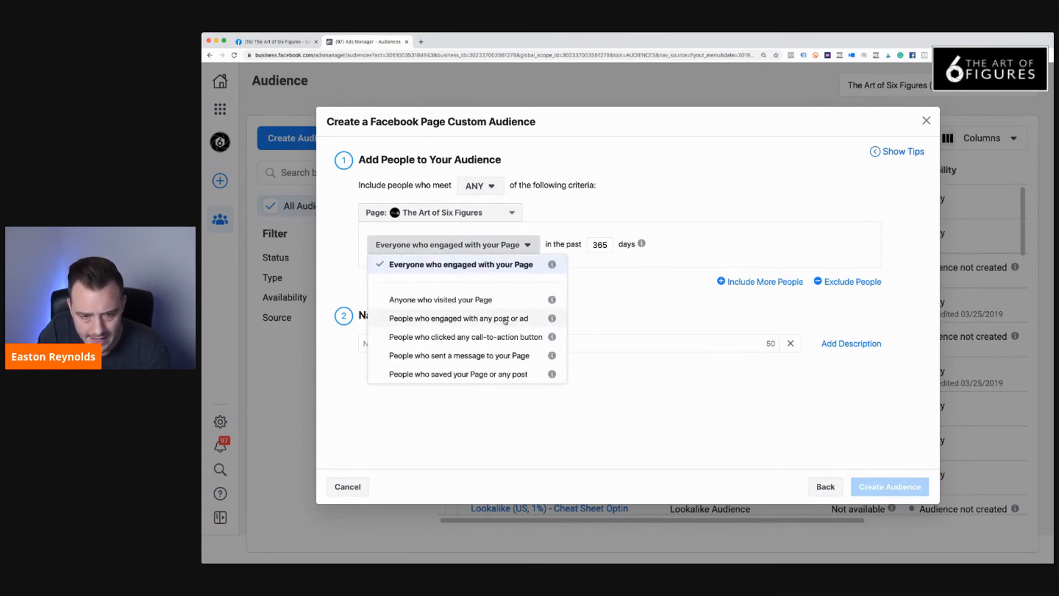
left_click(607, 293)
left_click(927, 121)
left_click(346, 141)
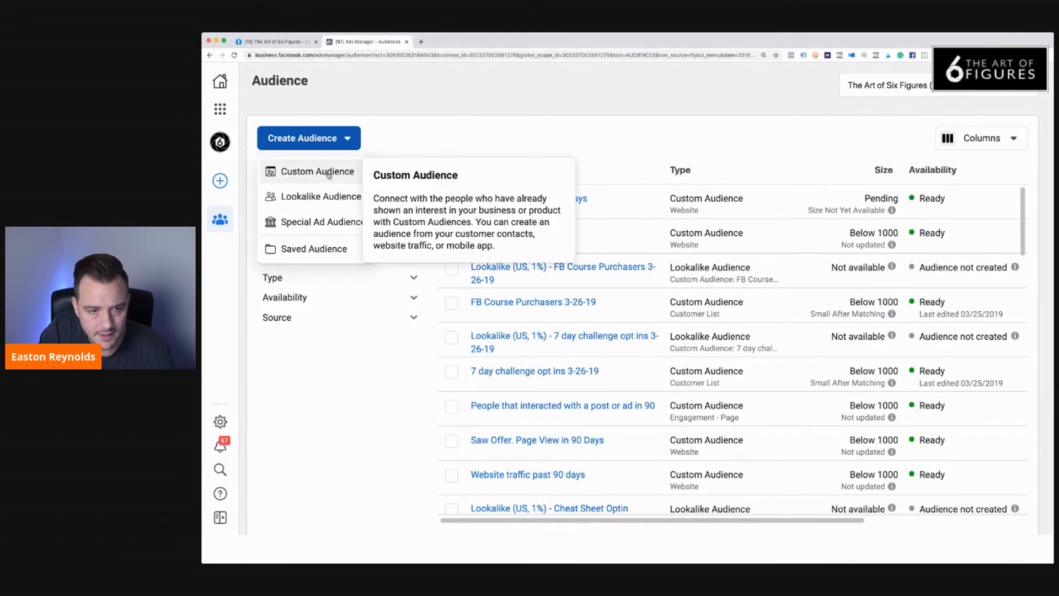
left_click(464, 144)
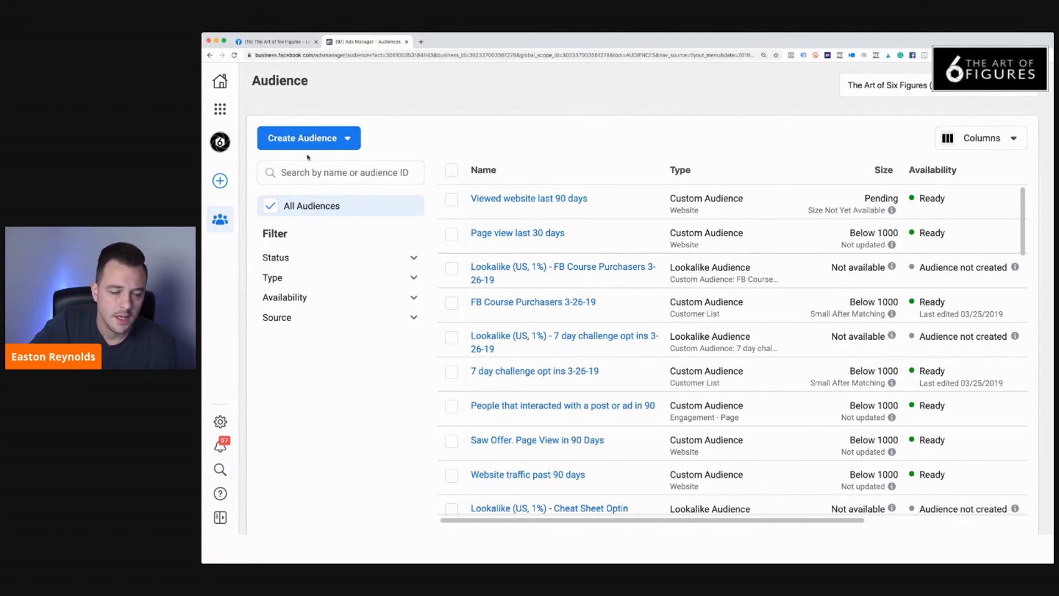
Step: Switch from the audiences to the campaign overview in Ads Manager
left_click(221, 109)
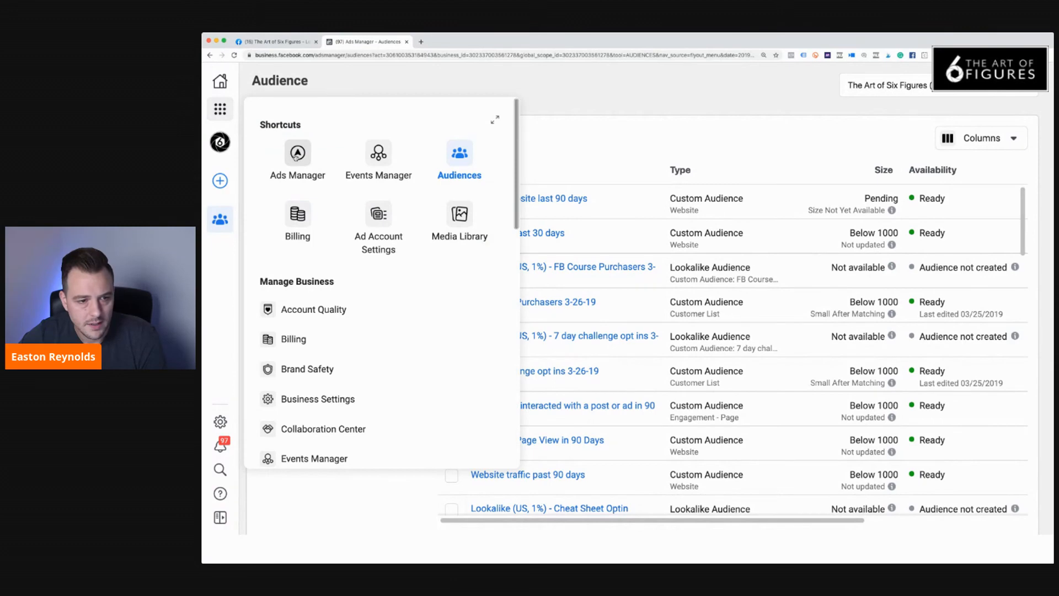
left_click(298, 154)
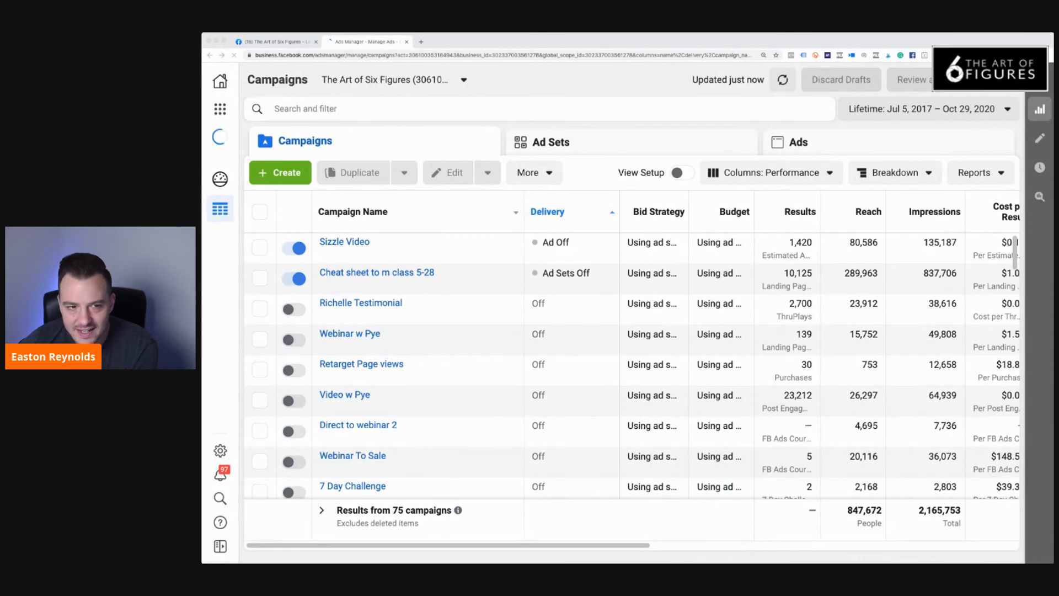
Step: Create a new campaign with the Auction buying type and the Traffic objective
mouse_move(365, 261)
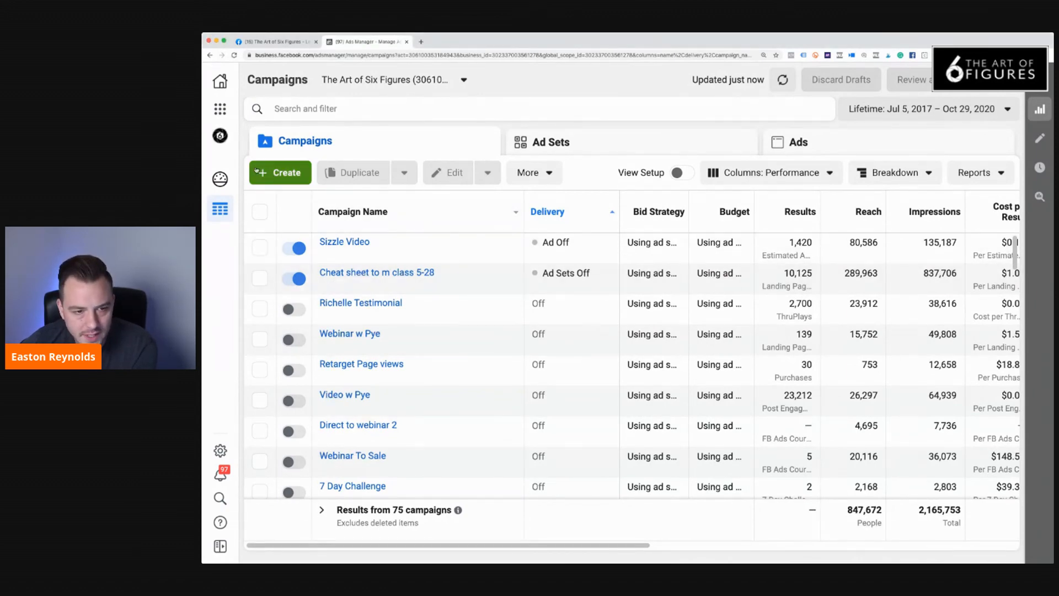
left_click(293, 174)
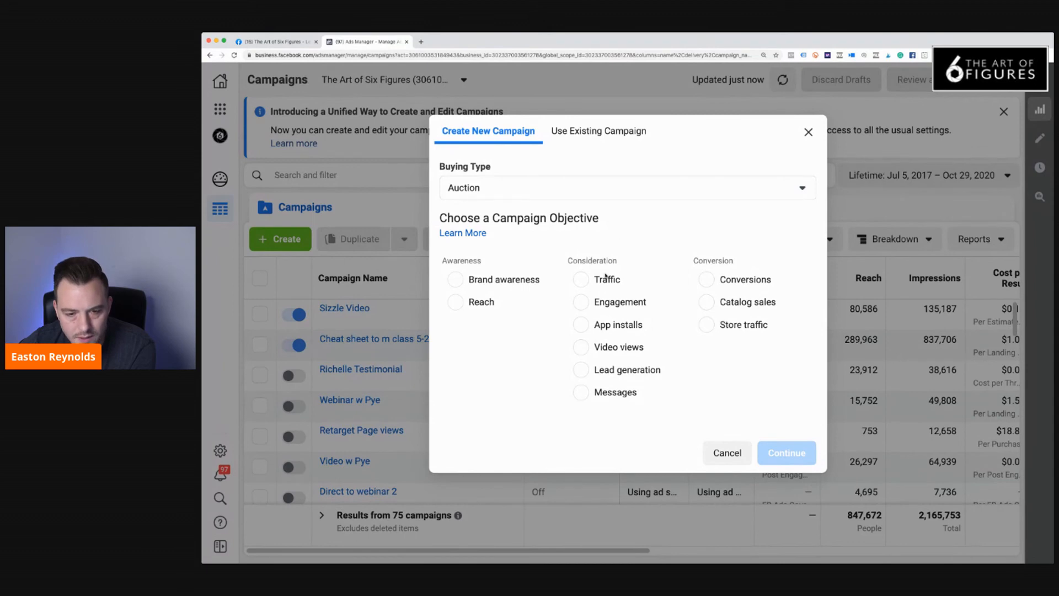
left_click(580, 284)
scroll(676, 390, "down", 3)
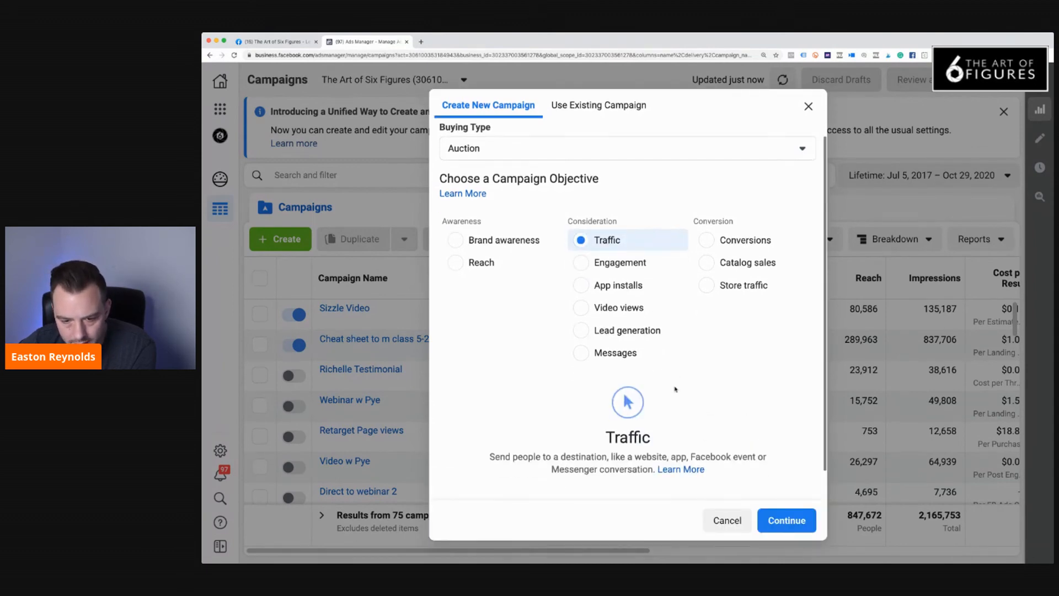
left_click(786, 520)
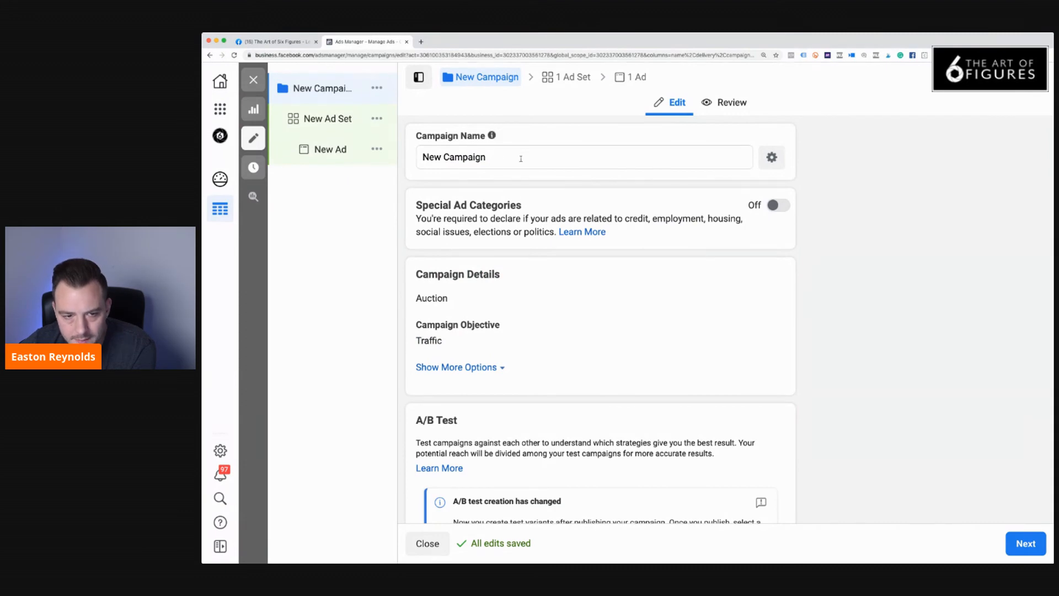
Step: Look over the campaign-level settings, keep the defaults, and continue to the new ad set
scroll(549, 299, "down", 3)
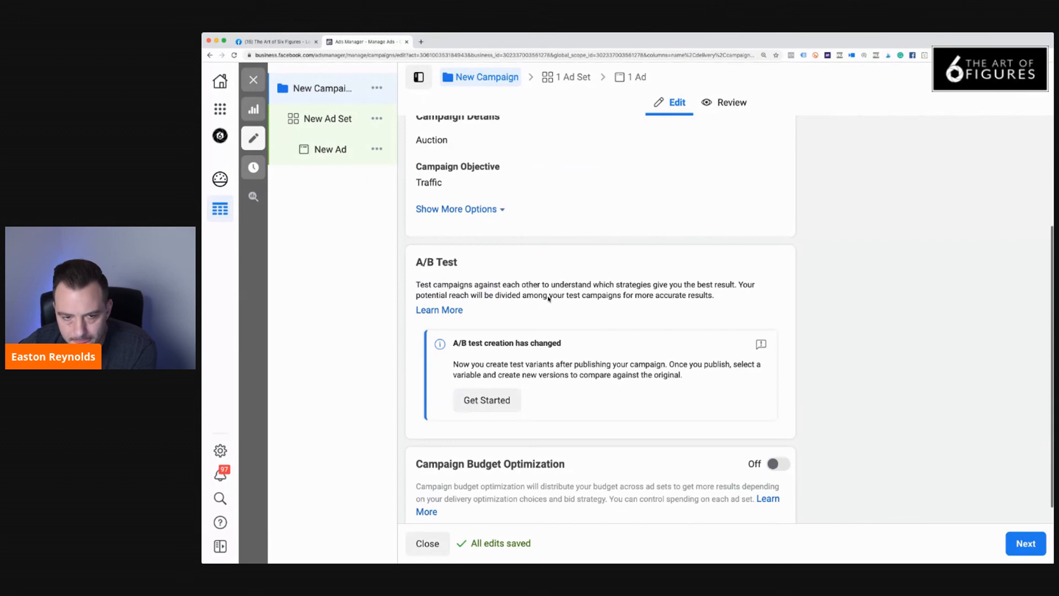
scroll(549, 299, "down", 1)
left_click(1025, 544)
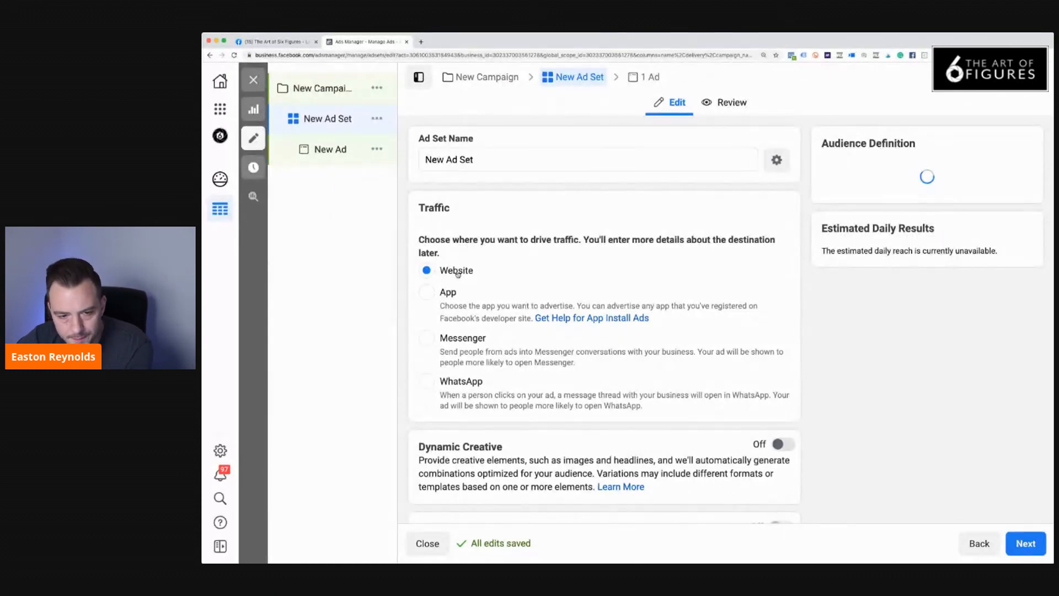
Step: Review the ad set's traffic, budget and audience settings, and check the saved audiences without choosing one
scroll(577, 285, "down", 5)
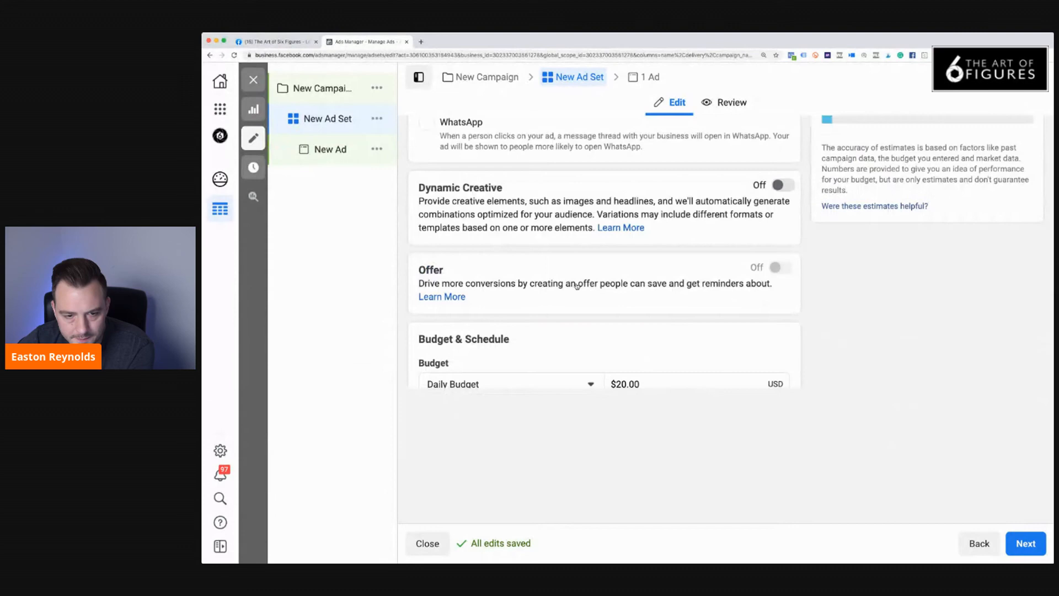
scroll(607, 320, "down", 2)
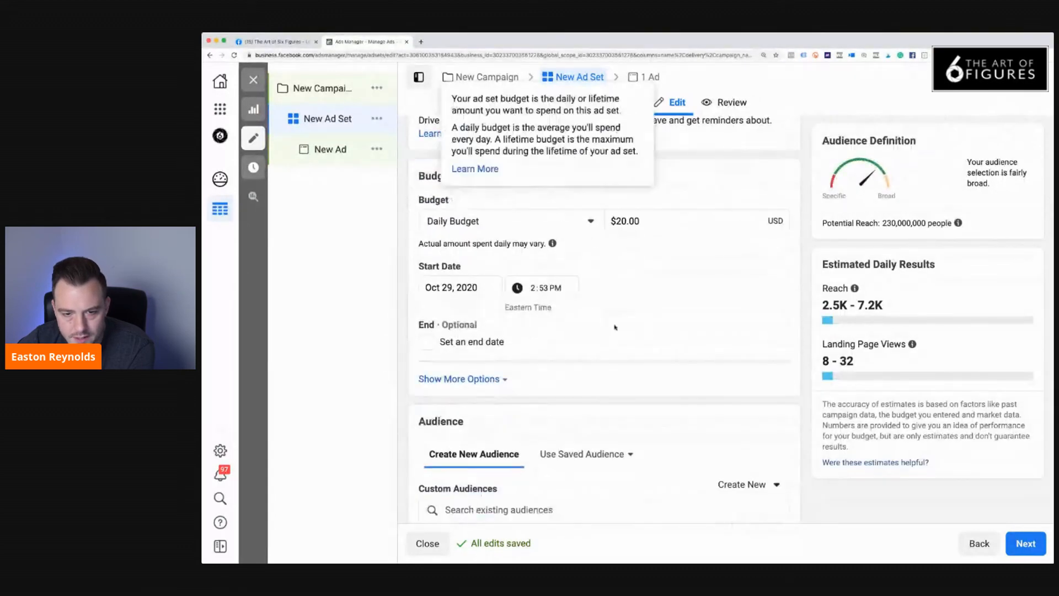
scroll(579, 298, "down", 4)
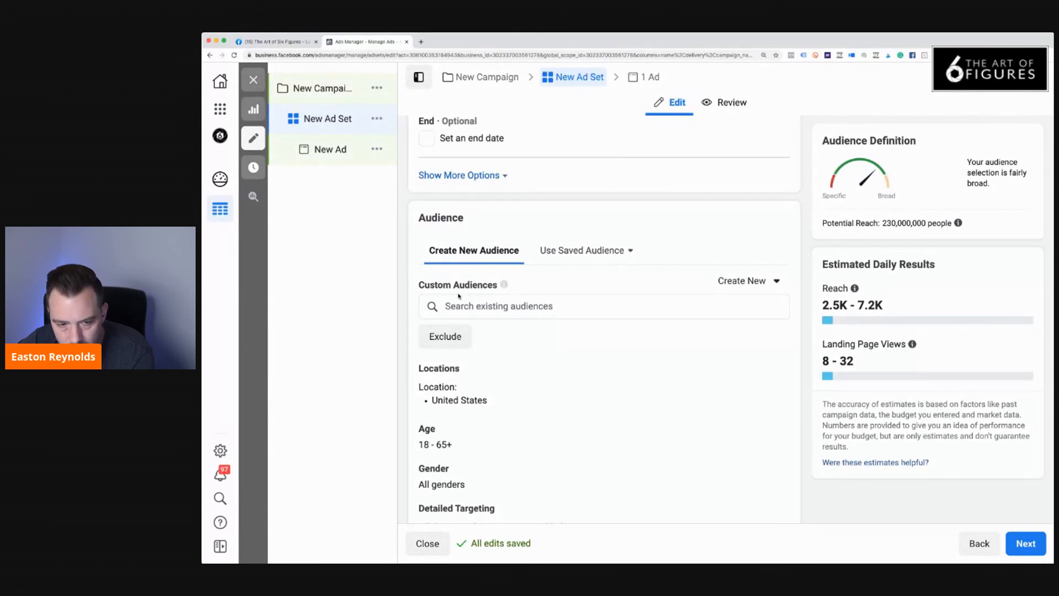
scroll(469, 309, "down", 2)
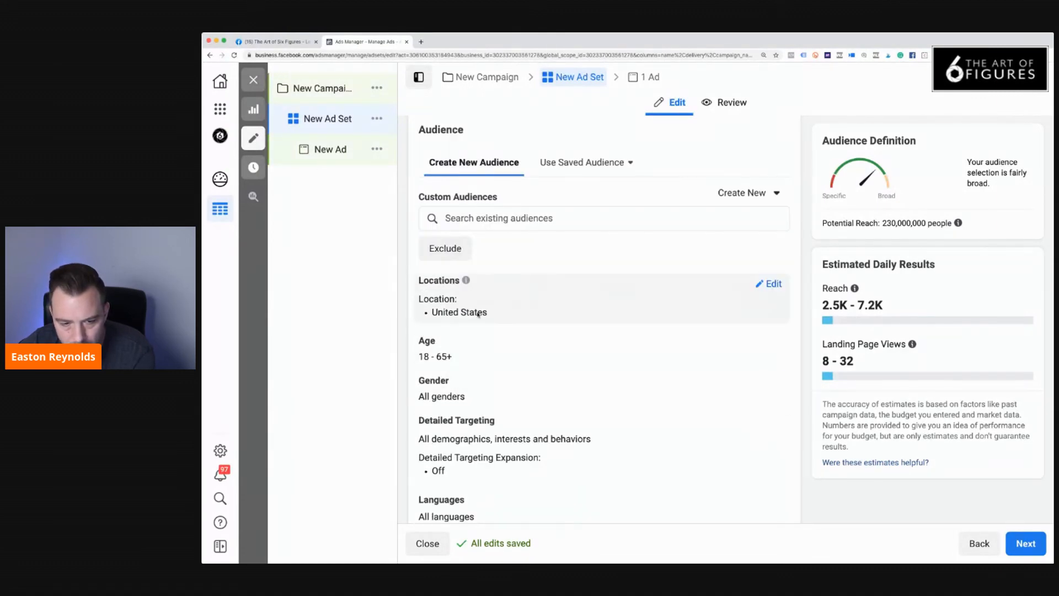
scroll(562, 276, "up", 1)
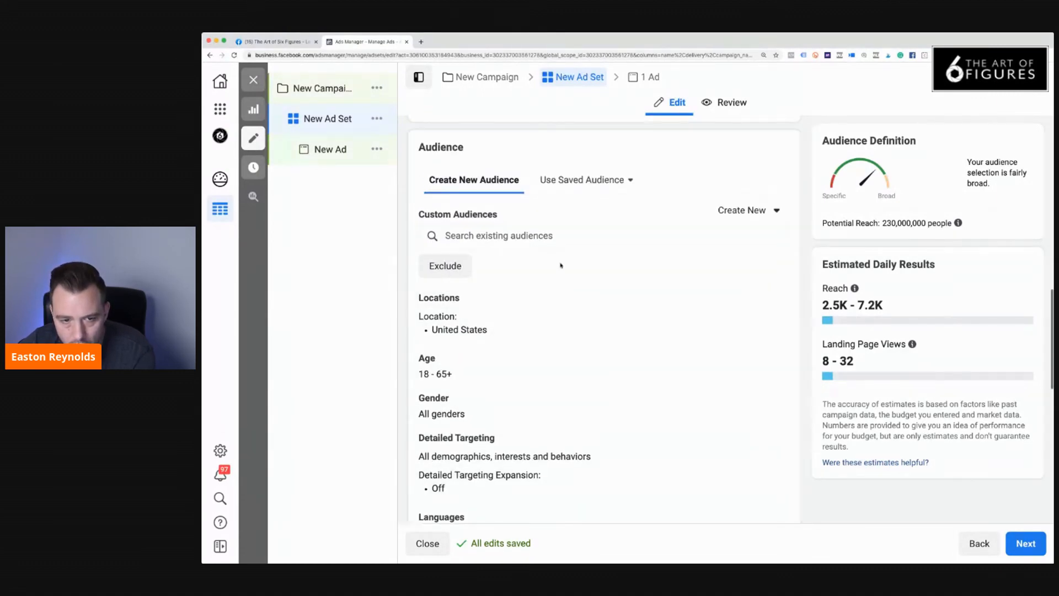
left_click(567, 183)
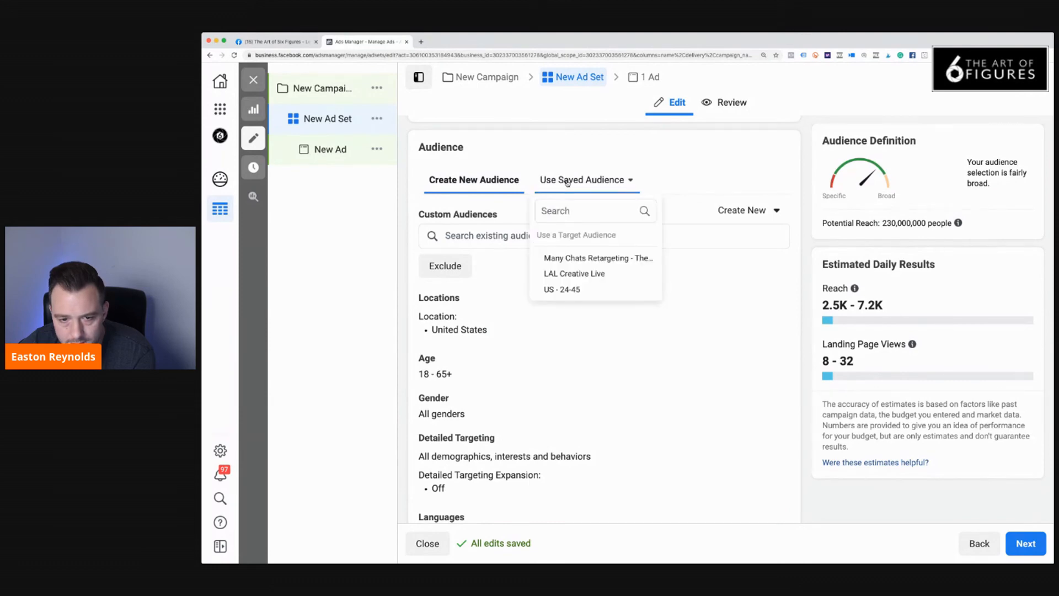
mouse_move(577, 274)
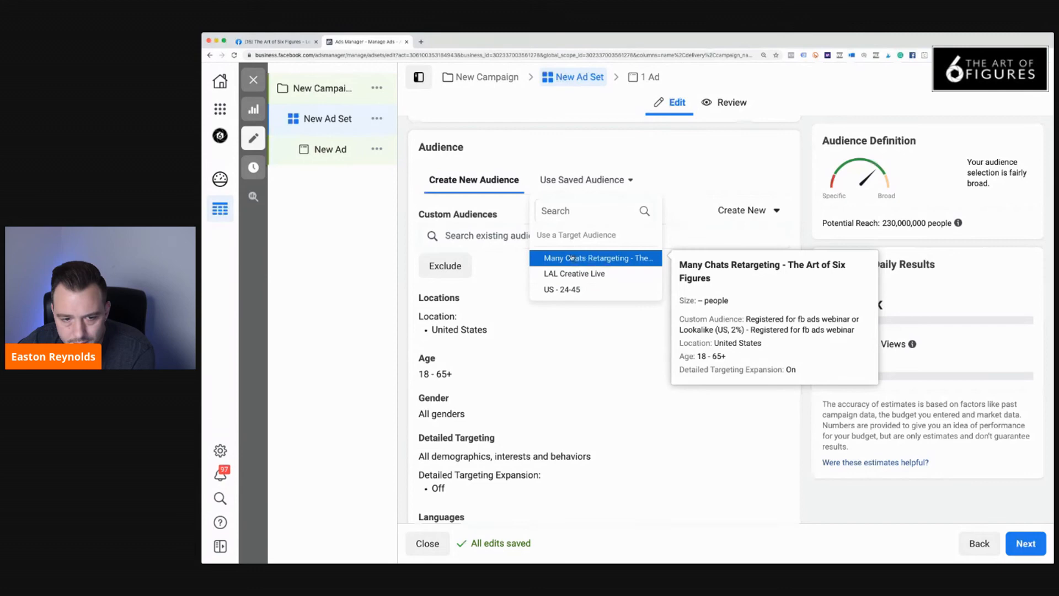
mouse_move(573, 255)
scroll(572, 284, "down", 1)
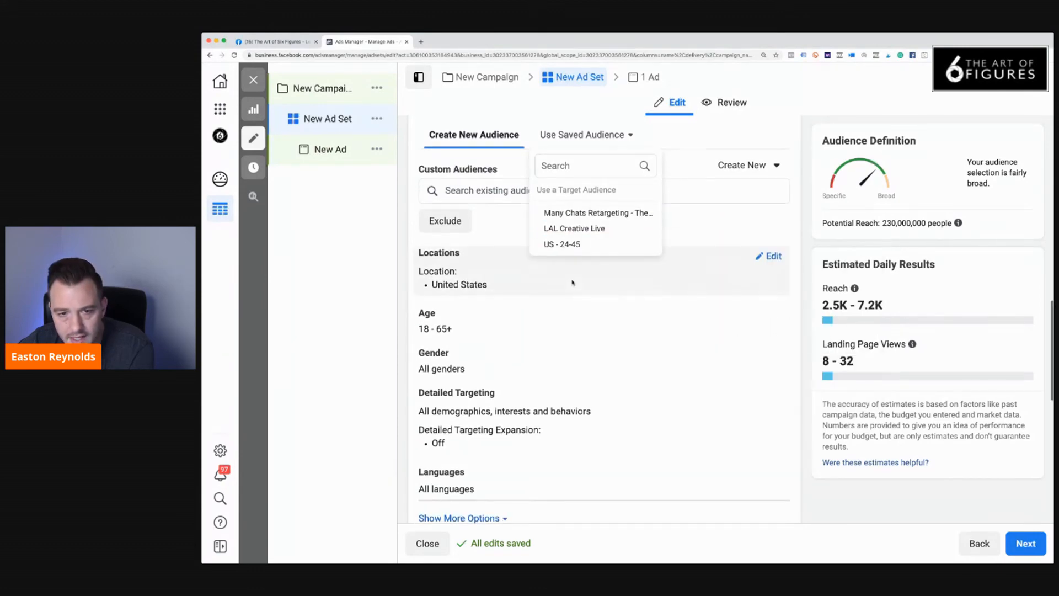
left_click(572, 283)
Step: Browse the existing custom audiences and add "Viewed website last 90 days" to the ad set's audience
left_click(540, 190)
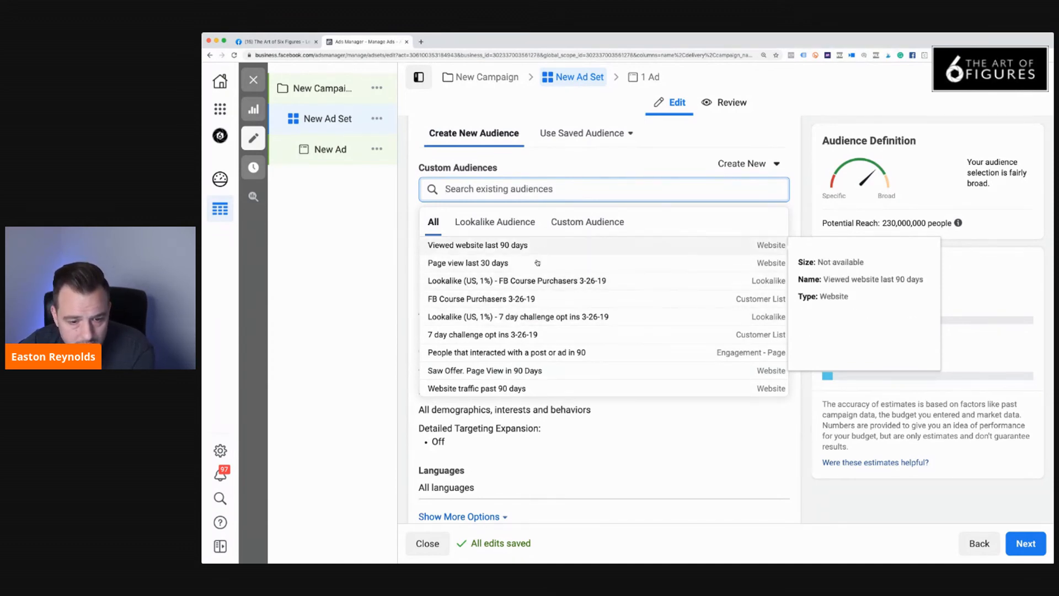
scroll(534, 305, "down", 3)
scroll(534, 305, "down", 5)
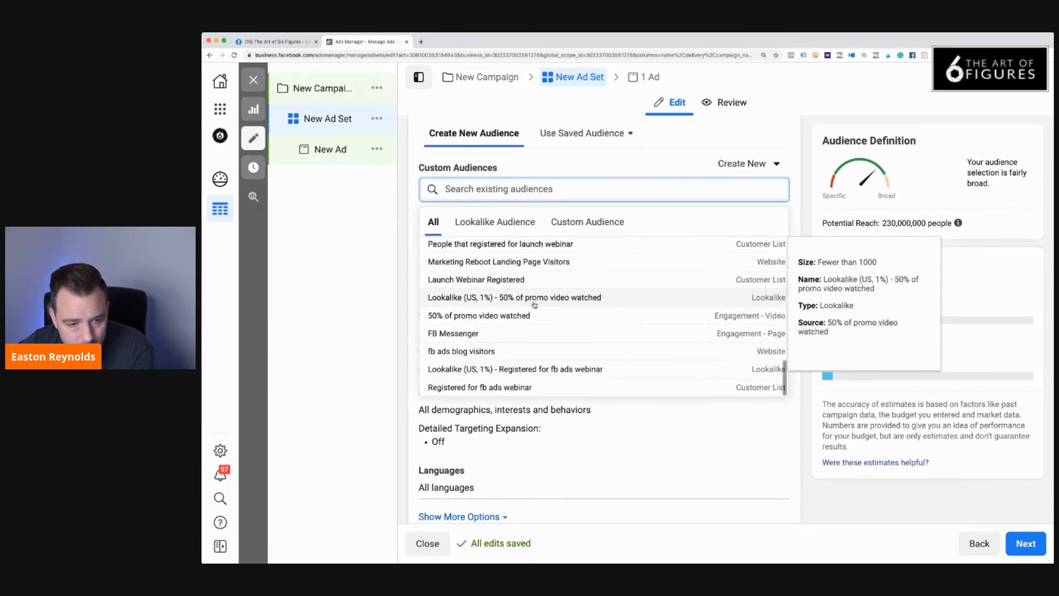
scroll(535, 305, "up", 8)
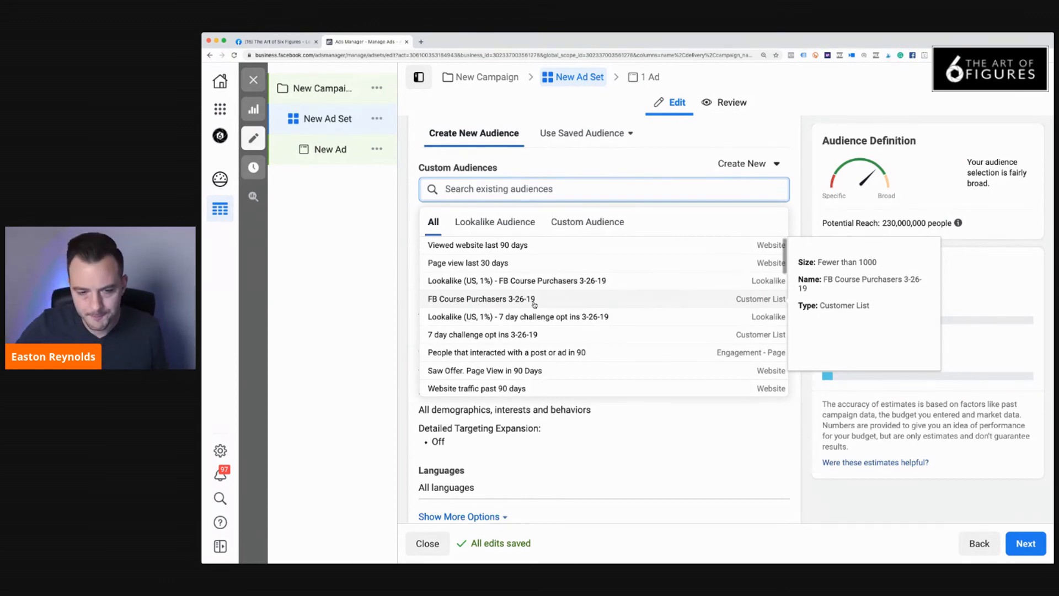
scroll(534, 305, "down", 1)
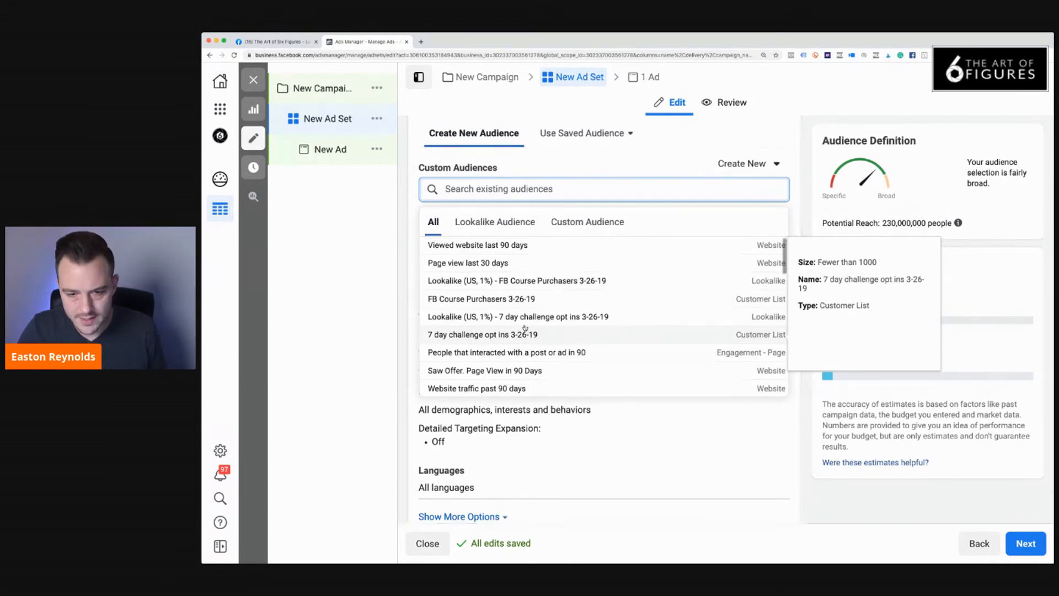
left_click(500, 245)
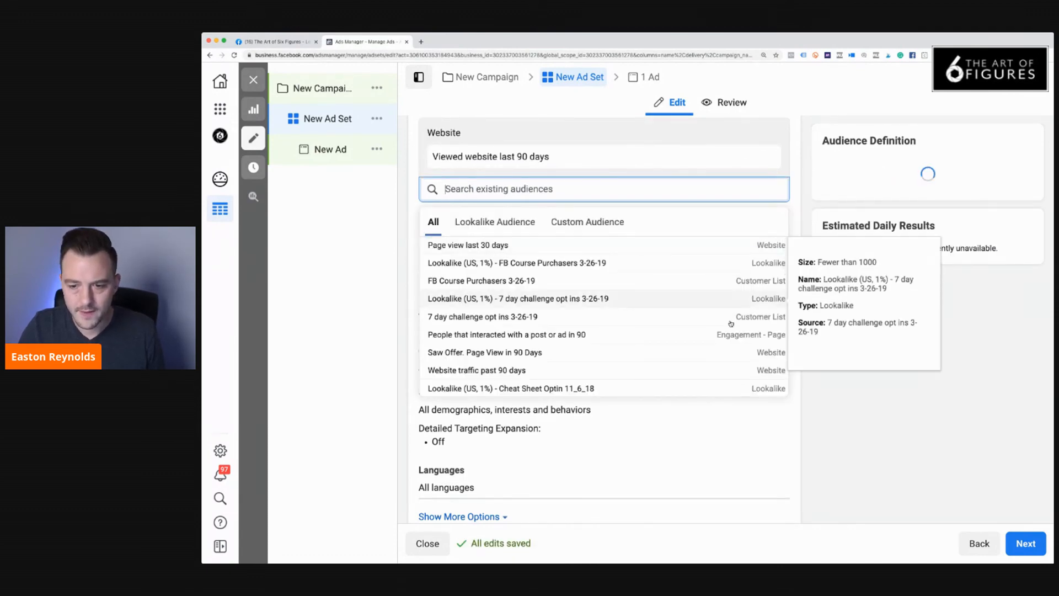
left_click(888, 473)
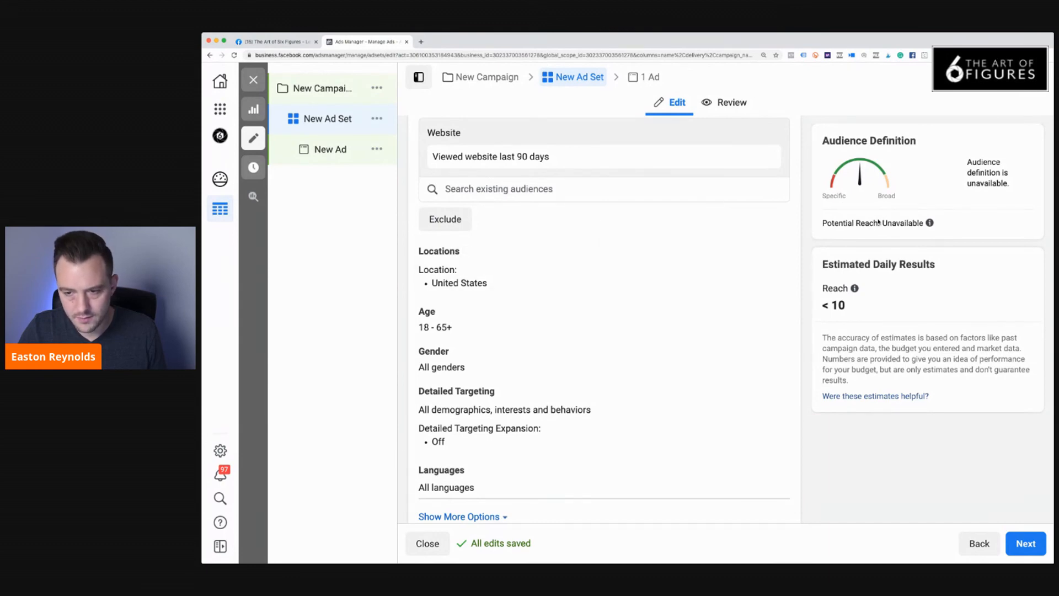
Step: Examine the ad set's schedule, audience targeting, placements, and optimization and delivery settings
scroll(610, 273, "up", 3)
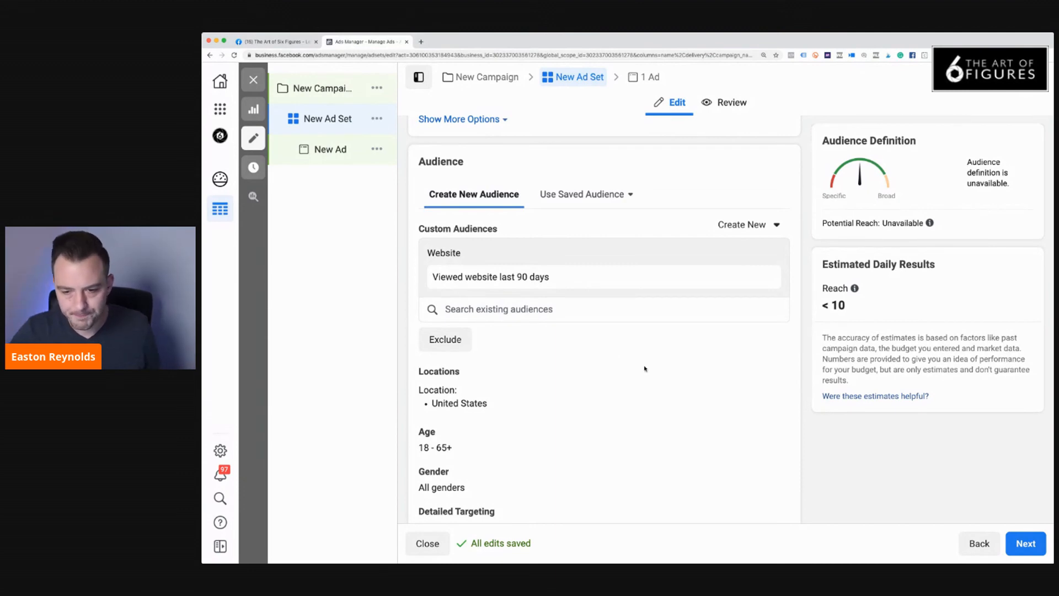
mouse_move(520, 277)
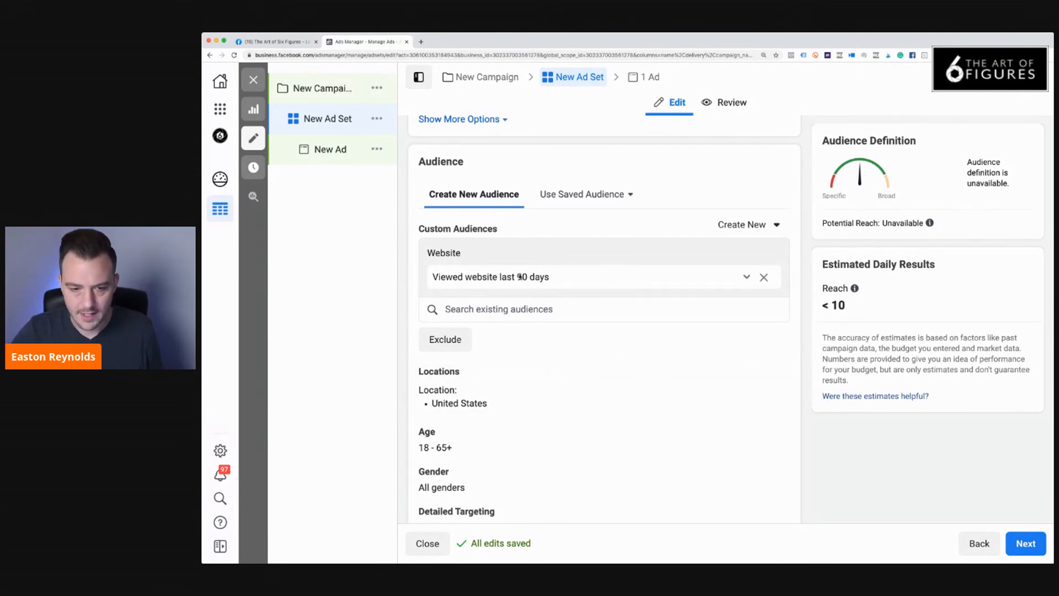
scroll(591, 362, "down", 5)
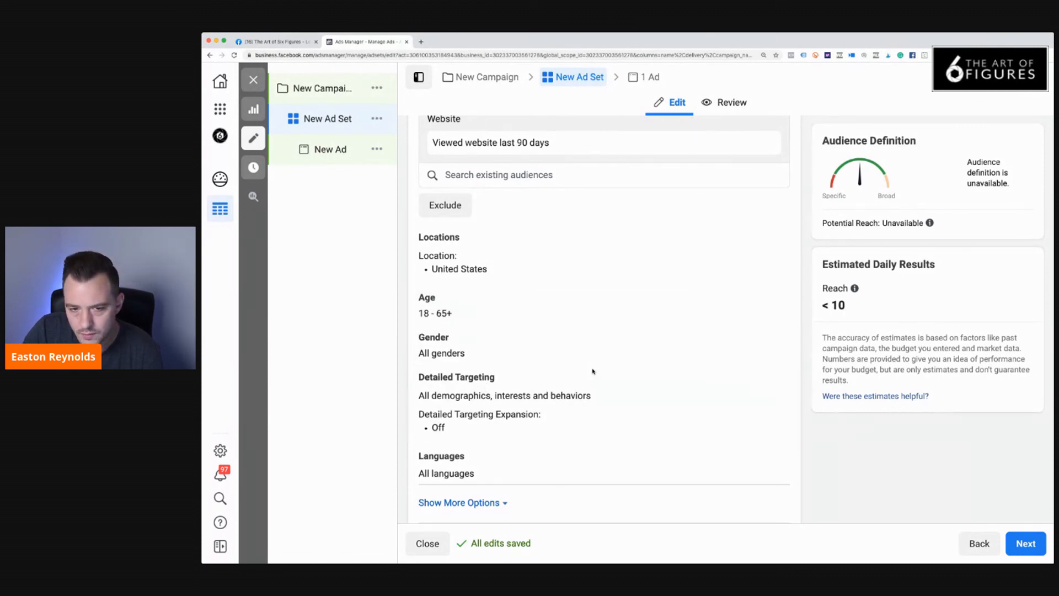
scroll(591, 372, "up", 1)
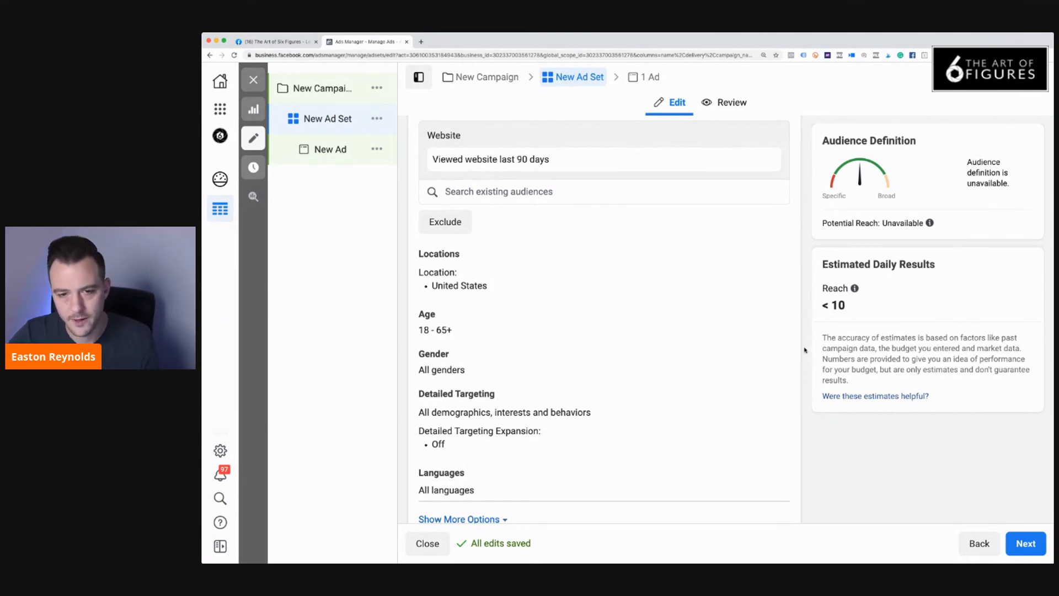
scroll(806, 349, "down", 1)
scroll(805, 349, "up", 5)
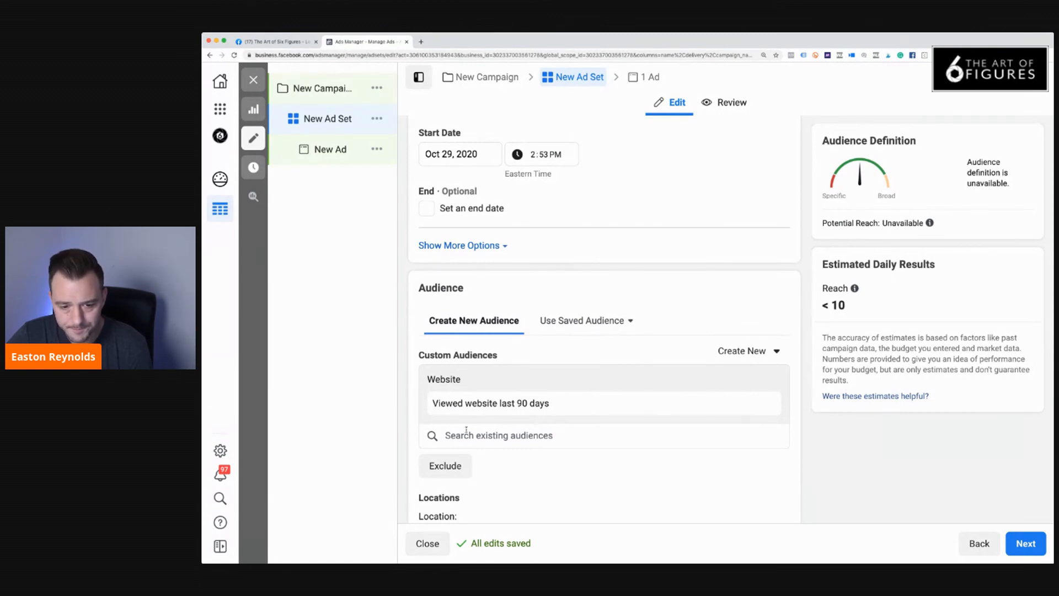
scroll(572, 407, "down", 15)
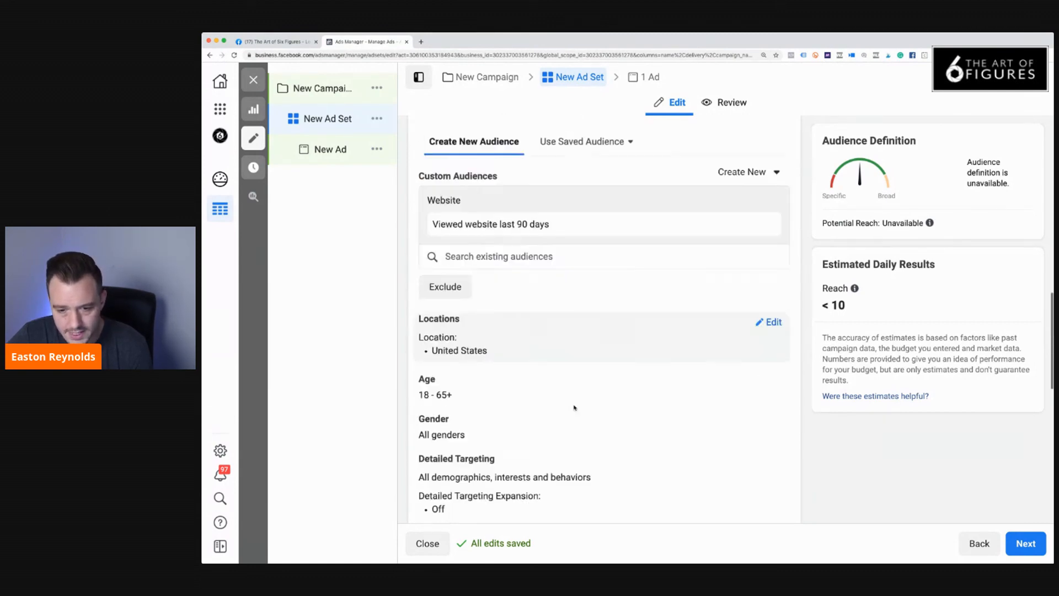
scroll(580, 403, "down", 2)
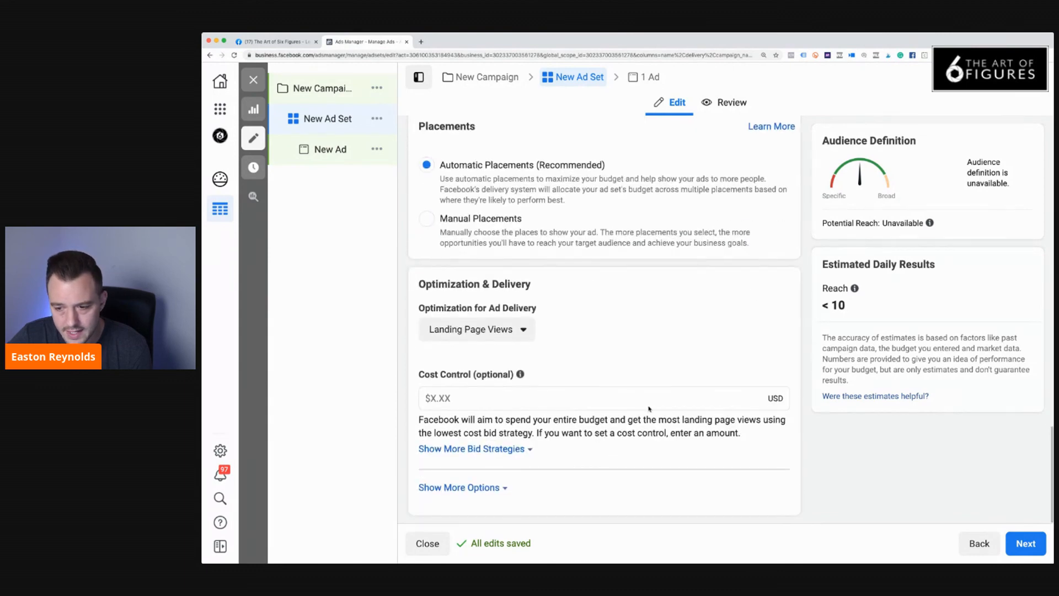